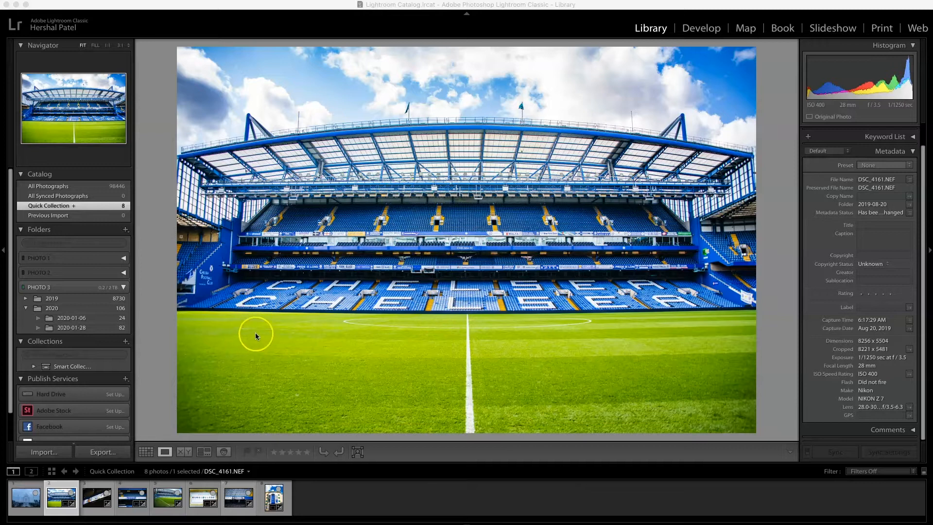
# Browse the year folders stored on the PHOTO 1, PHOTO 2 and PHOTO 3 drives.
pyautogui.click(123, 287)
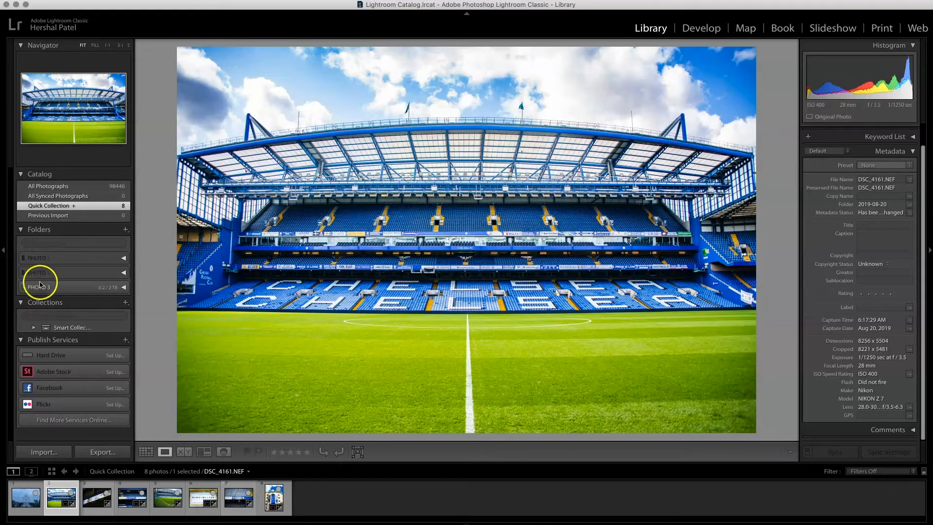
pyautogui.click(123, 273)
pyautogui.click(123, 258)
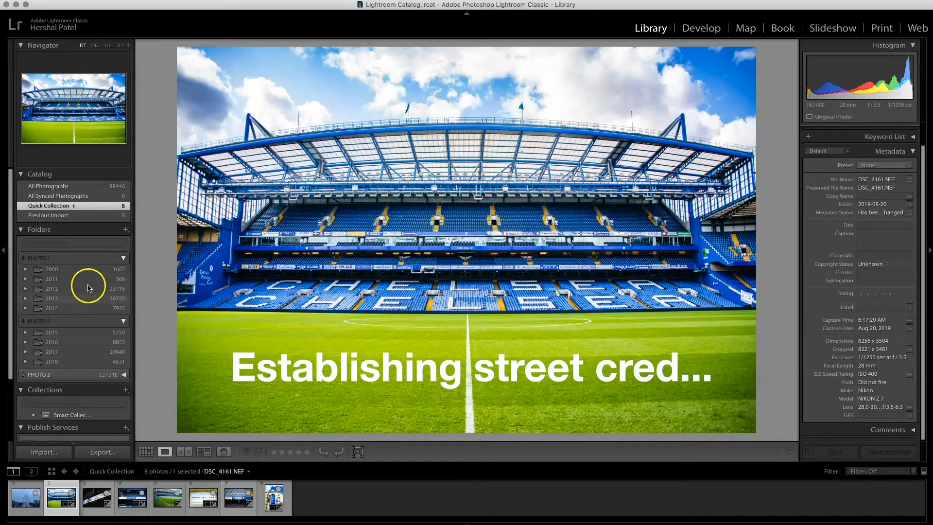
pyautogui.click(123, 375)
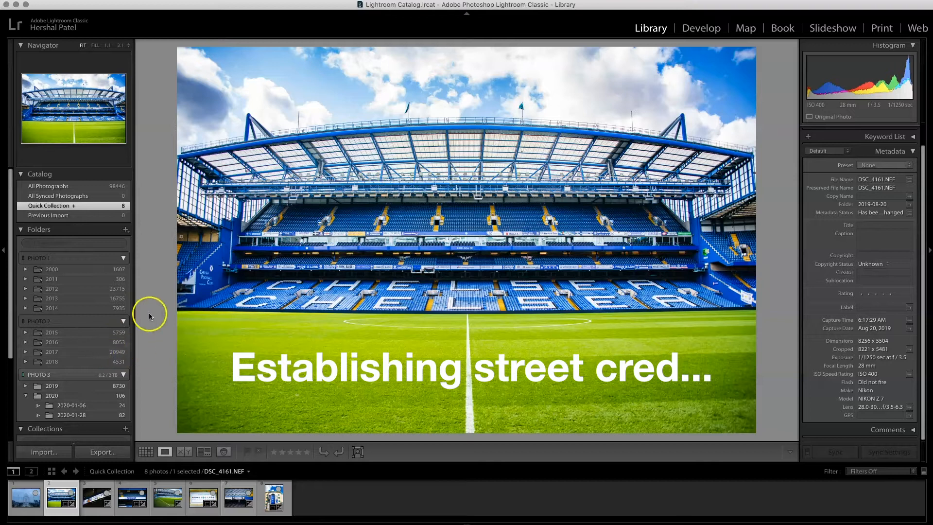
pyautogui.click(123, 321)
pyautogui.click(123, 258)
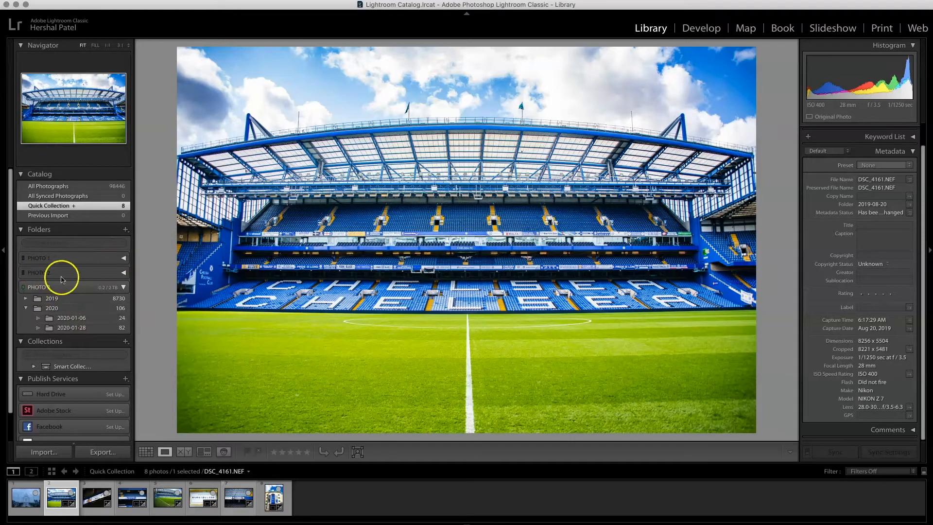
pyautogui.click(122, 259)
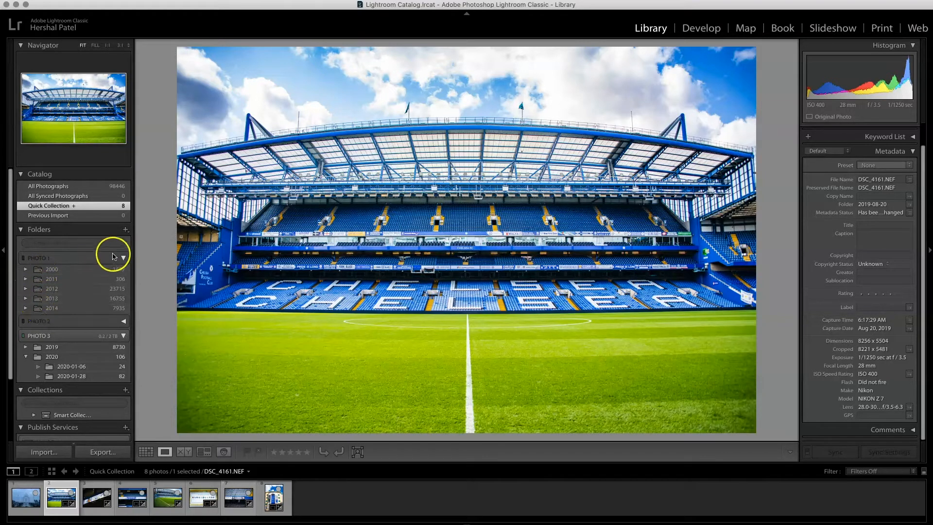
pyautogui.click(123, 257)
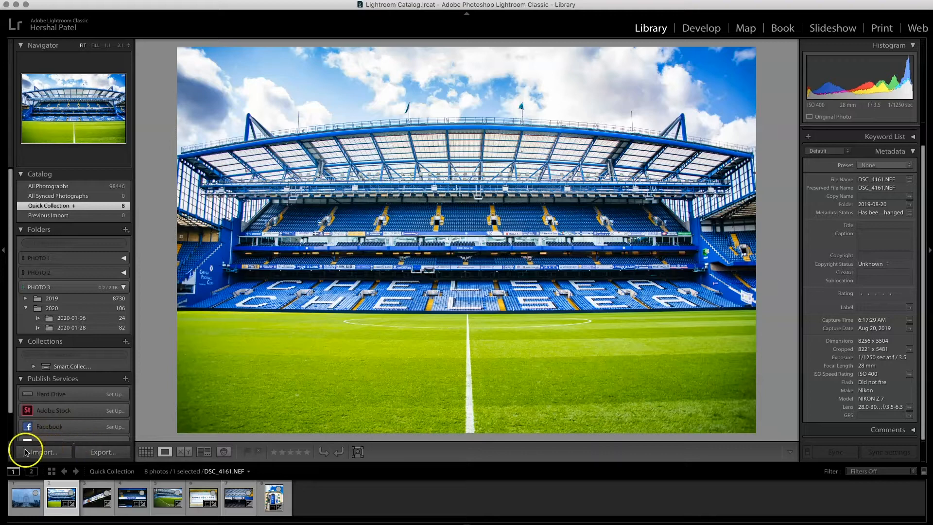
# Start a photo import with the NIKON Z 7 card's DCIM/101NCZ_7 folder as the source.
pyautogui.click(45, 452)
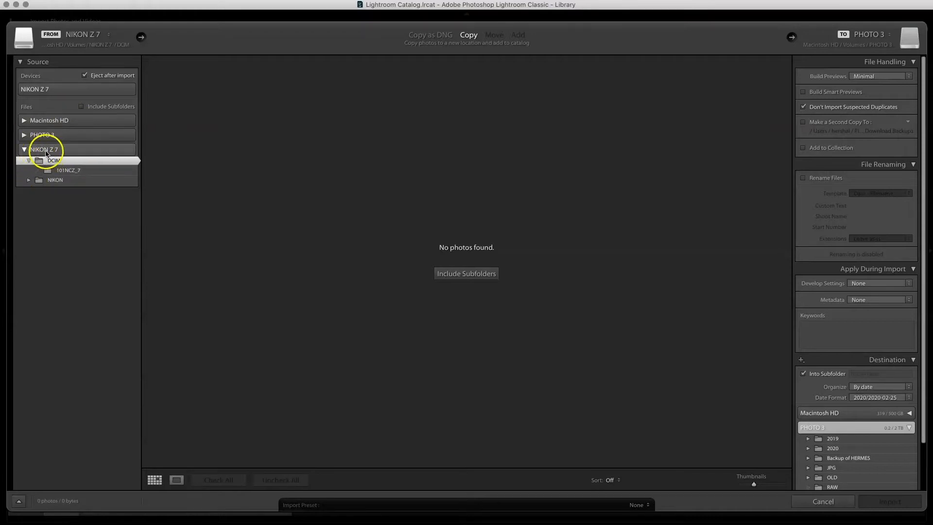
pyautogui.click(66, 173)
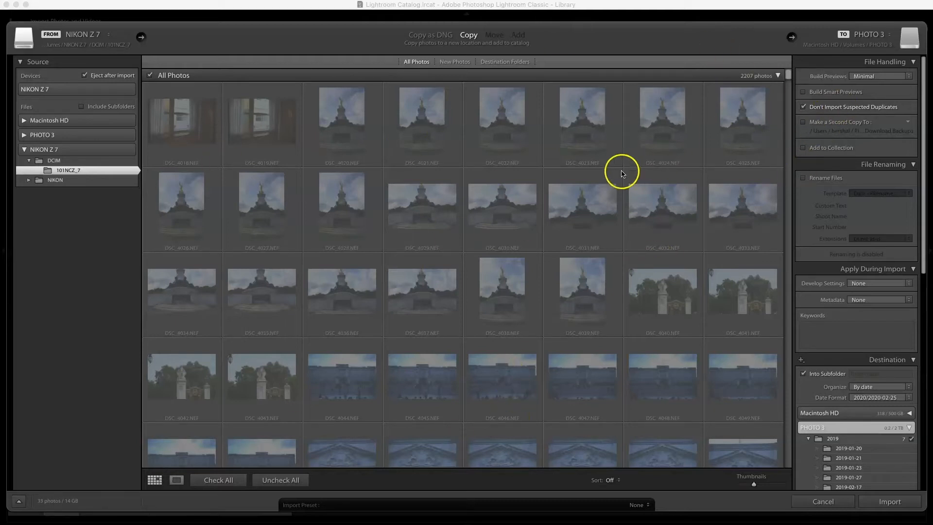
# Uncheck all photos on the card and check only DSC_6188.NEF through DSC_6191.NEF for import.
pyautogui.scroll(-5, 474, 326)
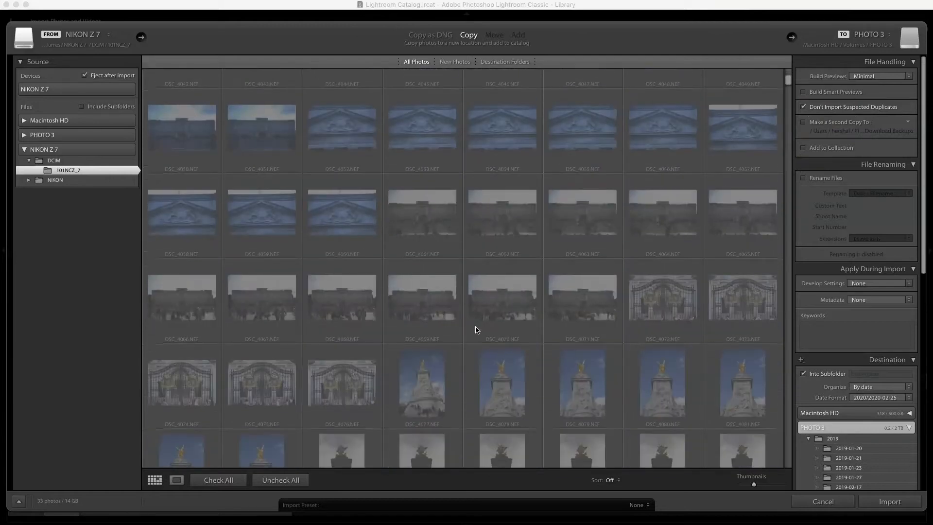
pyautogui.scroll(-10, 475, 329)
pyautogui.click(788, 94)
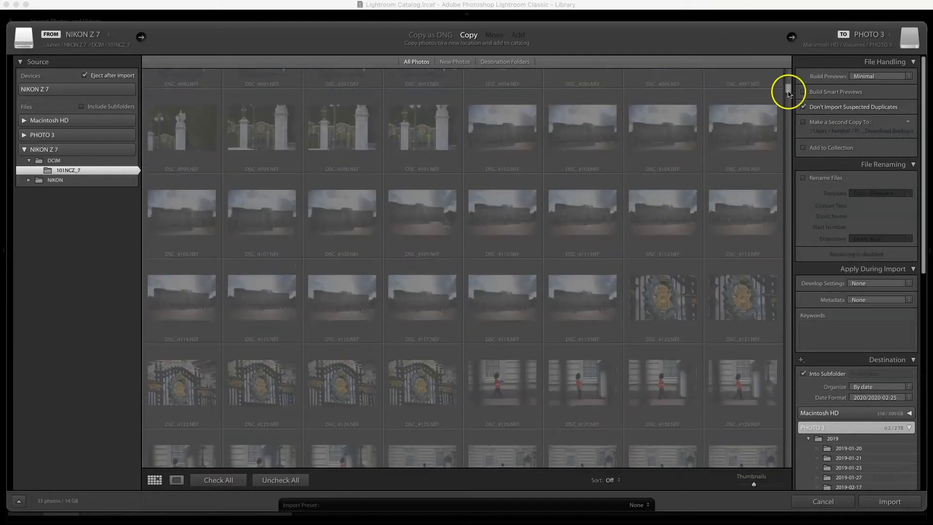
pyautogui.moveTo(788, 94); pyautogui.dragTo(796, 462)
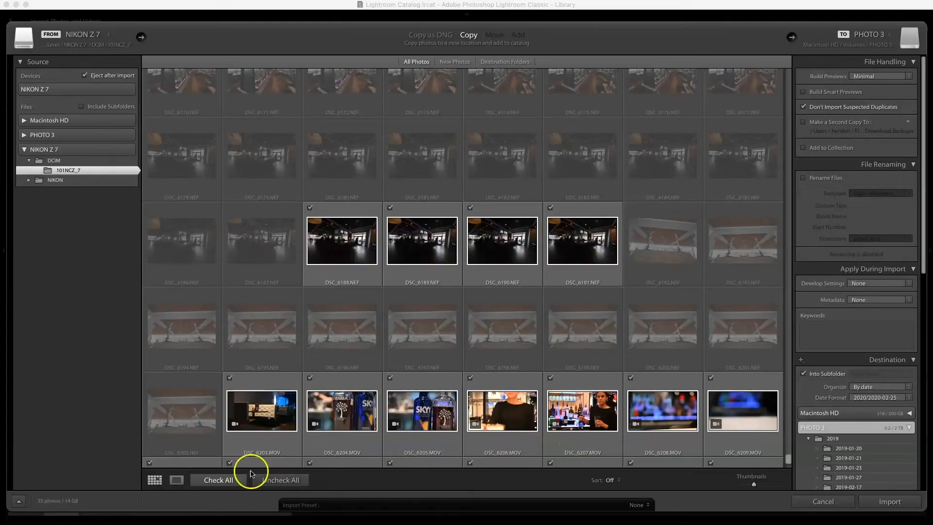
pyautogui.click(267, 479)
pyautogui.click(322, 285)
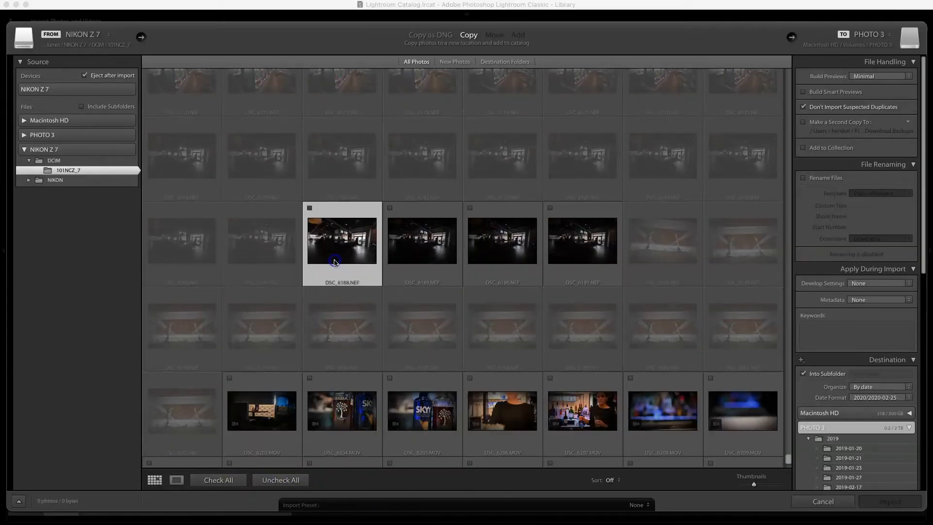
pyautogui.keyDown('shift'); pyautogui.click(559, 247); pyautogui.keyUp('shift')
pyautogui.click(551, 208)
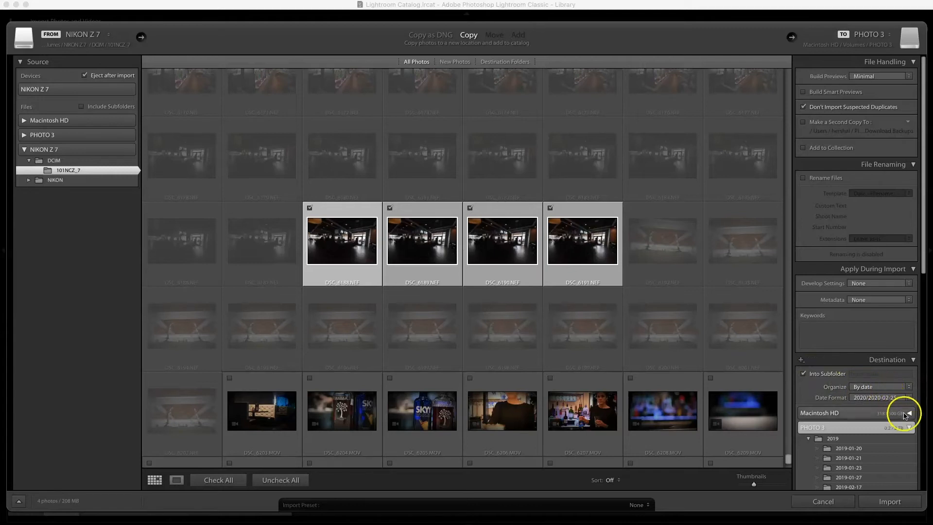
# Choose PHOTO 3 as the destination drive and import the four checked photos.
pyautogui.click(910, 427)
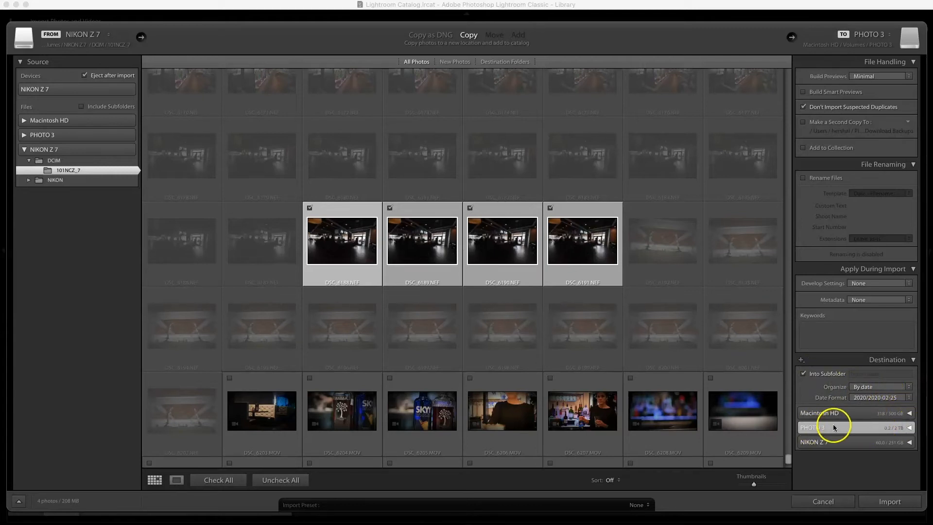
pyautogui.click(830, 442)
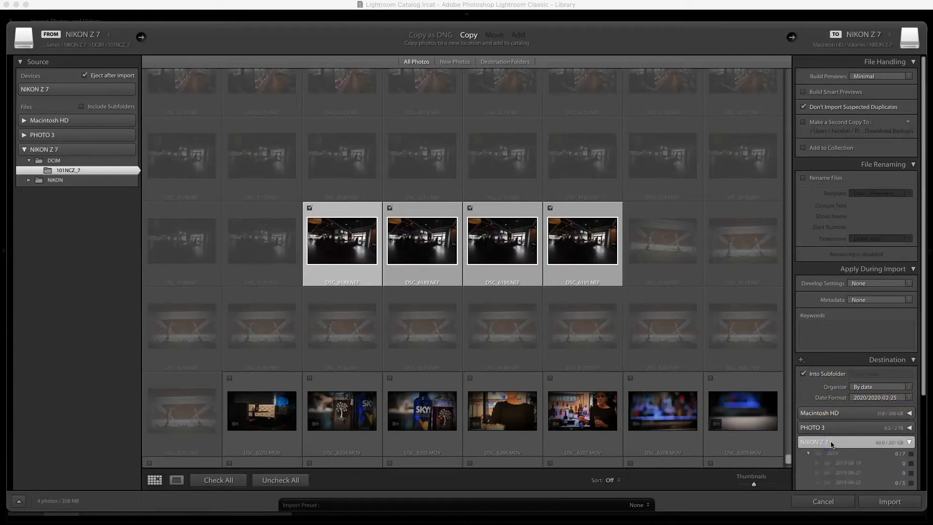
pyautogui.click(829, 431)
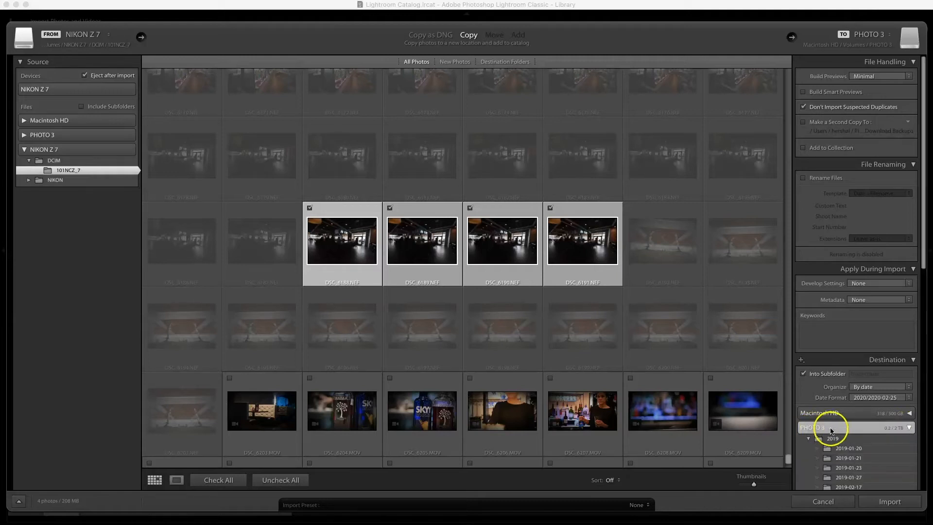
pyautogui.scroll(-1, 850, 430)
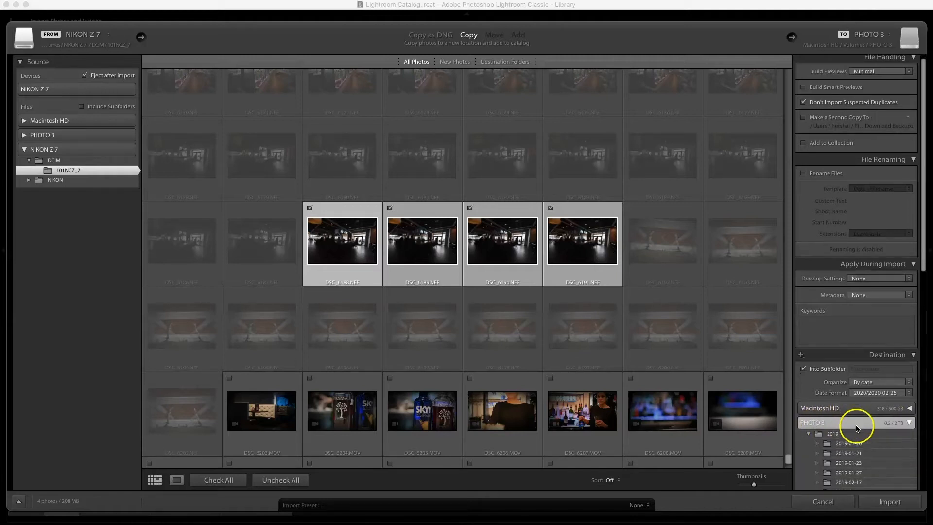
pyautogui.click(809, 433)
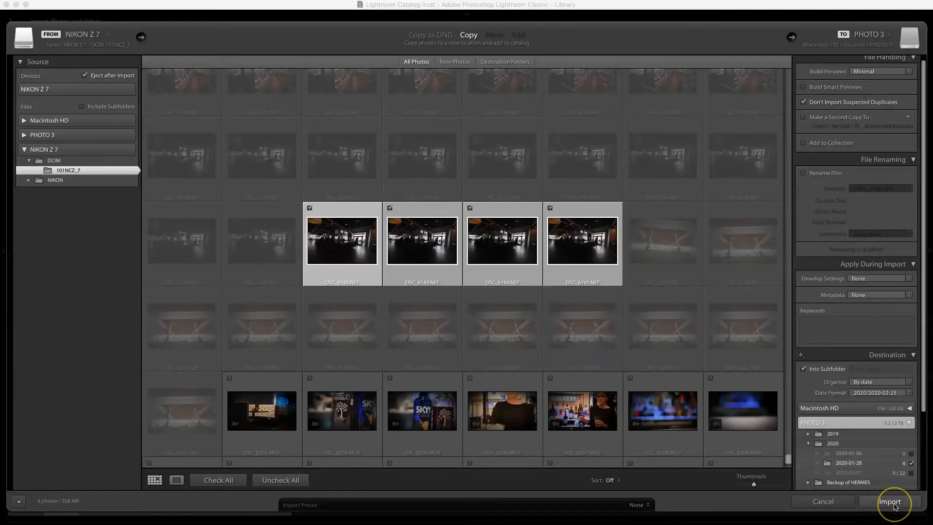
pyautogui.click(890, 501)
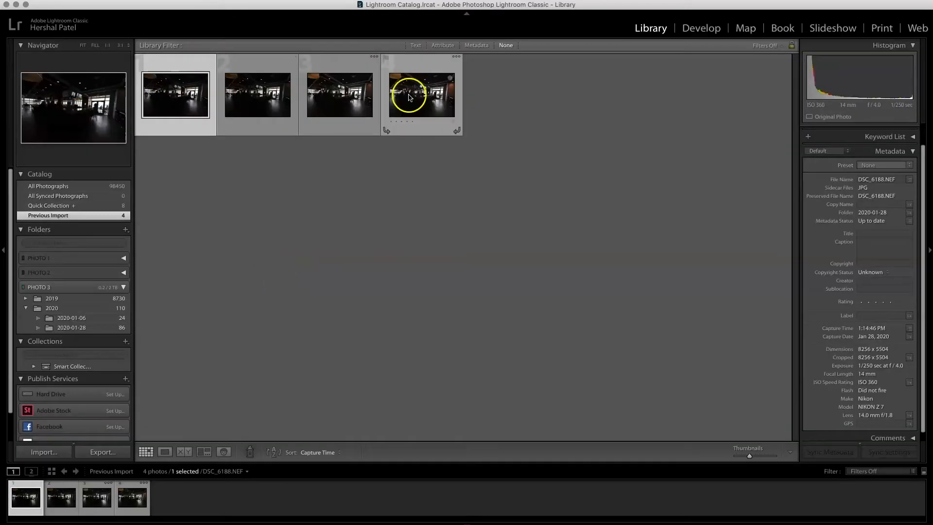
# Compare the four imported photos one after another in Loupe view, stopping at DSC_6189.NEF.
pyautogui.doubleClick(176, 94)
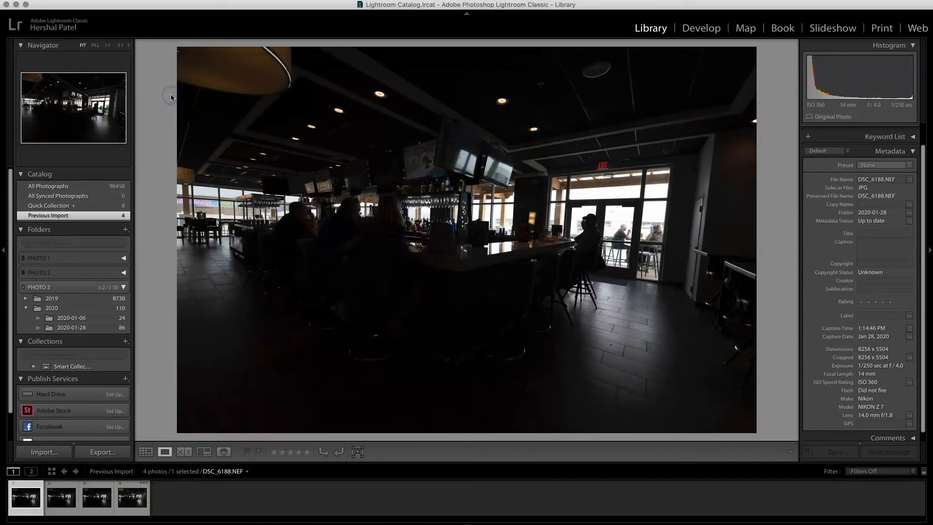
pyautogui.press('Right')
pyautogui.press('Right')
pyautogui.press('Right')
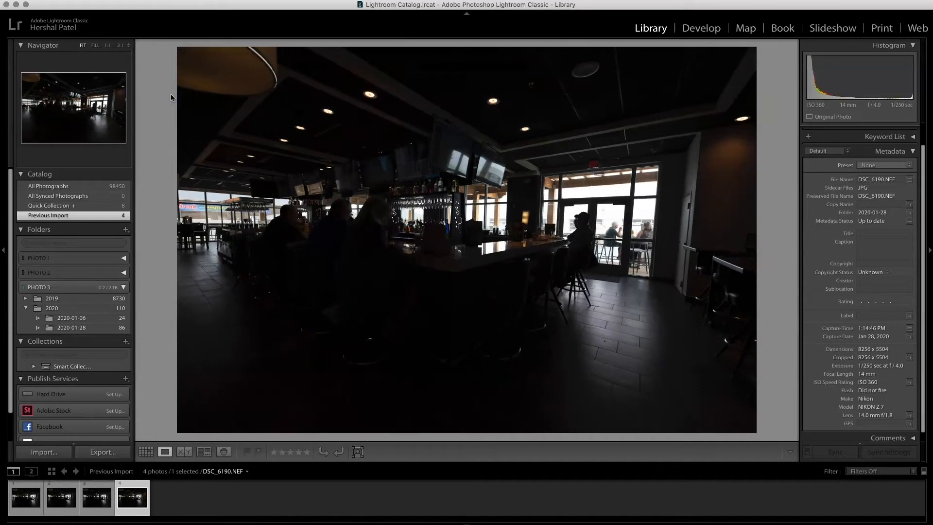
pyautogui.press('Left')
pyautogui.press('Left')
pyautogui.press('Left')
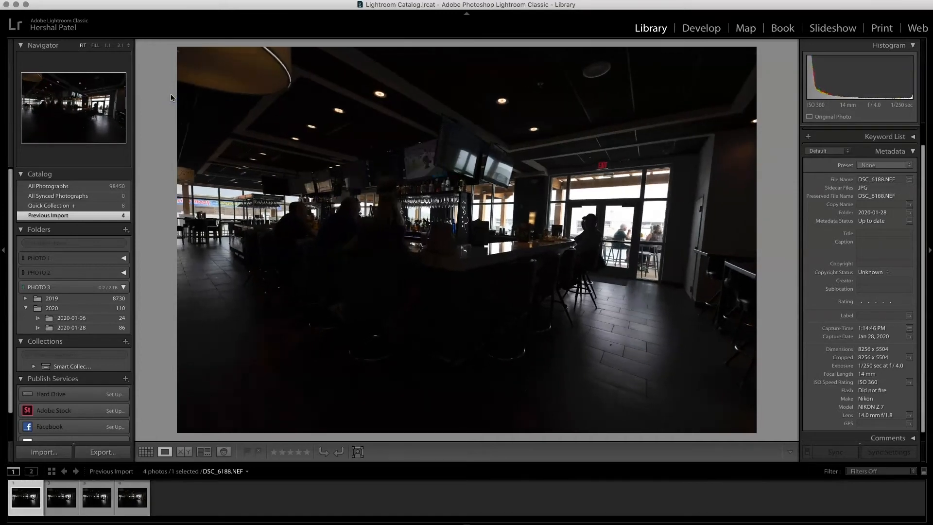
pyautogui.press('Right')
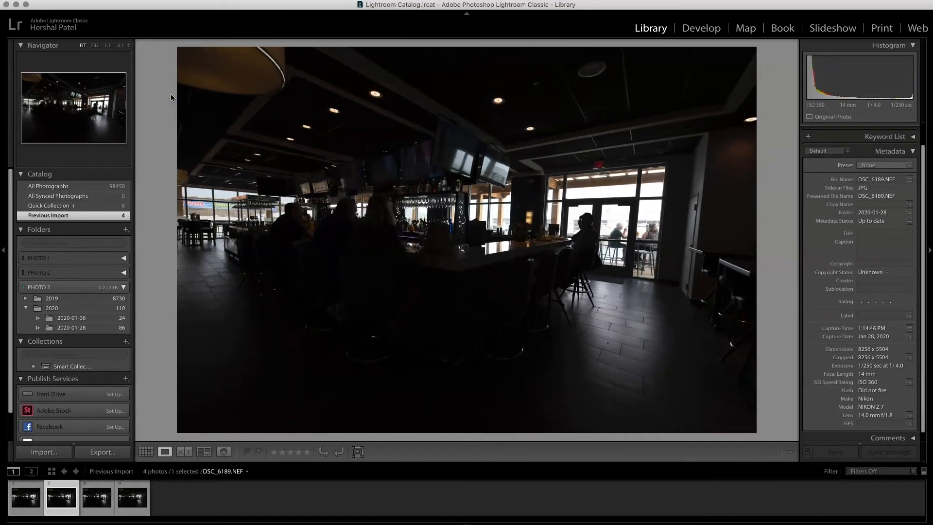
# Inspect DSC_6189.NEF close up, add it to the Quick Collection and return to the photo grid.
pyautogui.press('z')
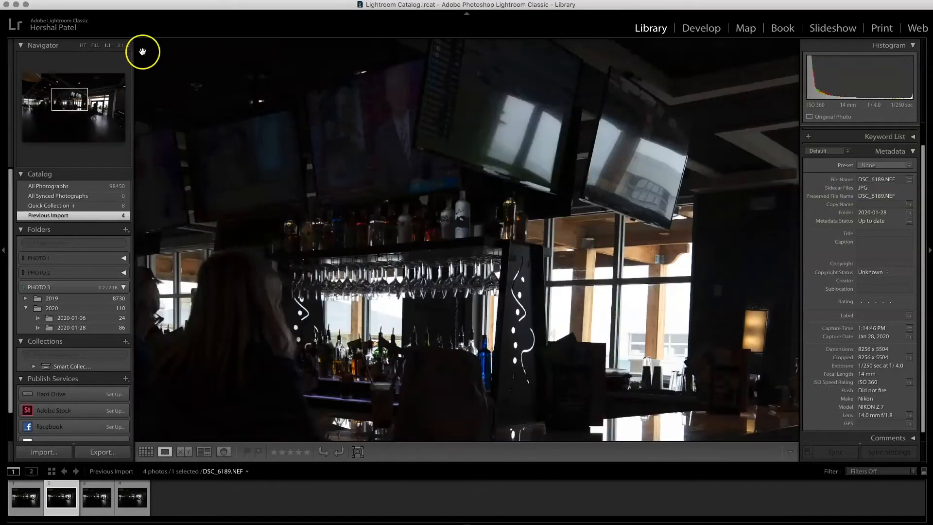
pyautogui.click(354, 140)
pyautogui.press('g')
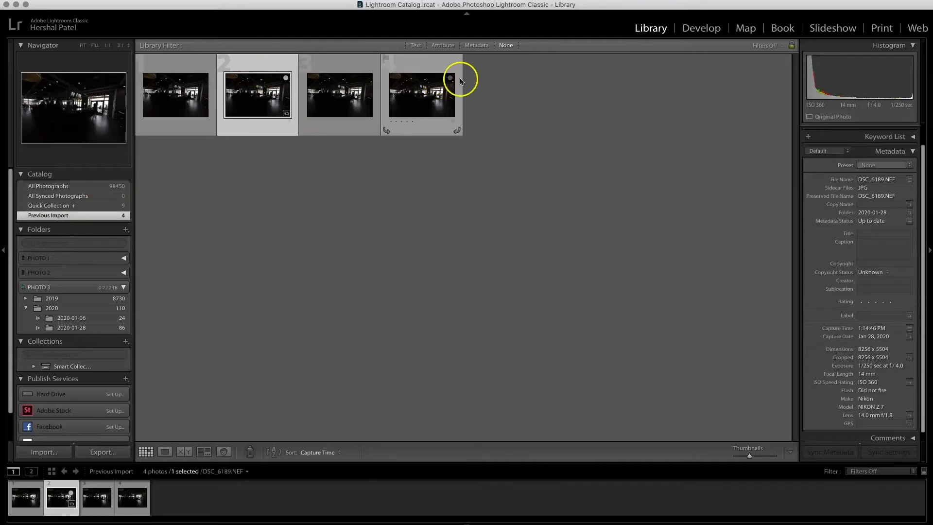
# Try adding the third and fourth imported photos to the Quick Collection, and take them out again.
pyautogui.click(450, 78)
pyautogui.click(367, 78)
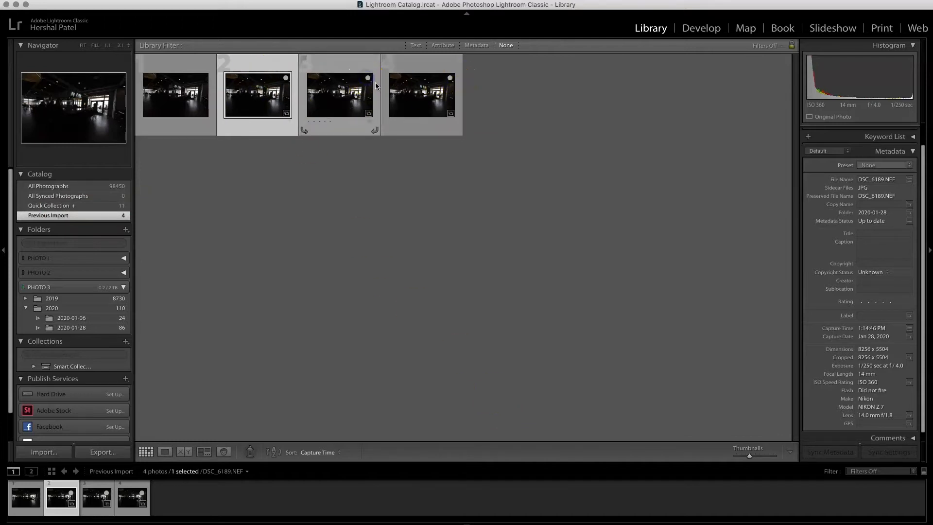
pyautogui.click(368, 79)
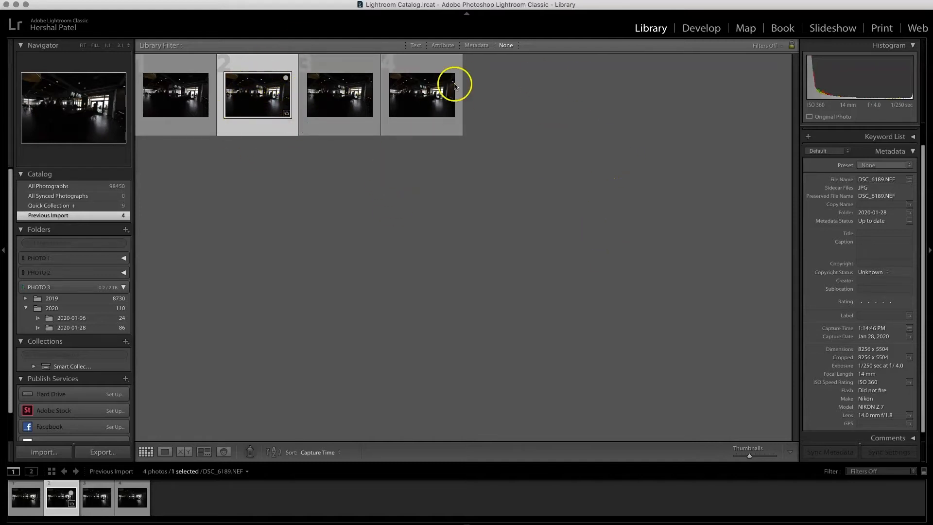
# Open DSC_6189.NEF from the Quick Collection and examine the windows, seated people and bar area close up.
pyautogui.click(58, 206)
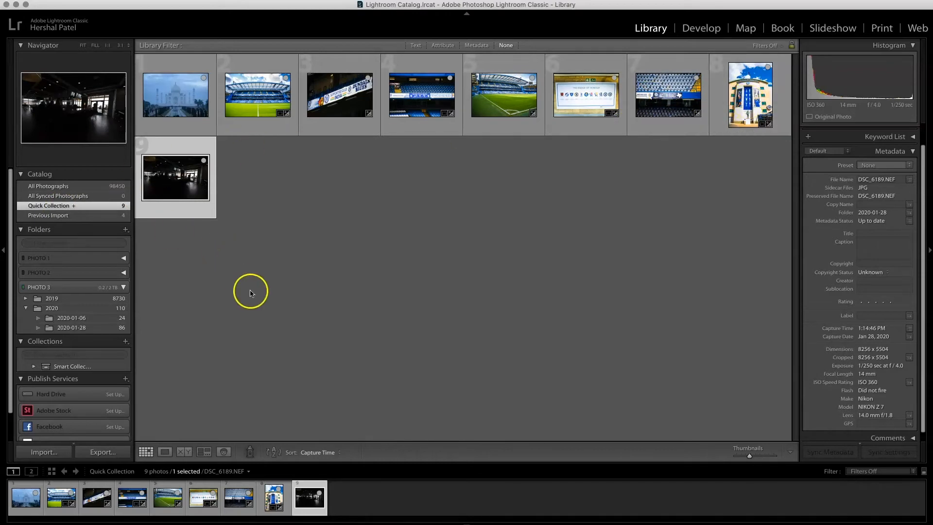
pyautogui.doubleClick(167, 171)
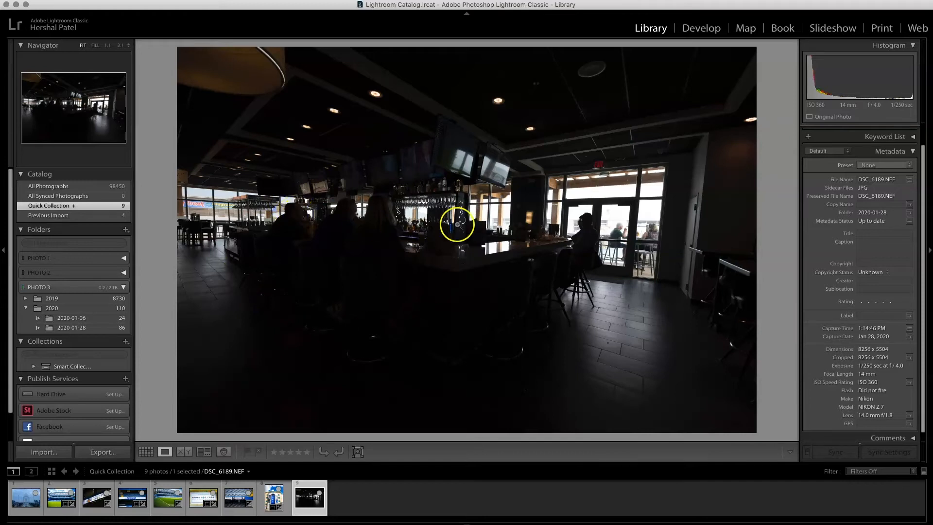
pyautogui.click(624, 241)
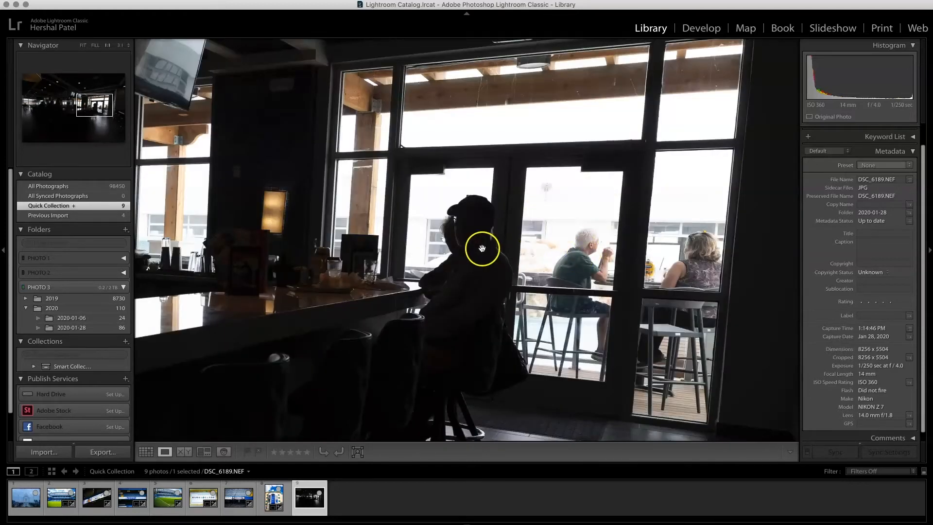
pyautogui.moveTo(479, 249); pyautogui.dragTo(792, 227)
pyautogui.moveTo(282, 222); pyautogui.dragTo(691, 235)
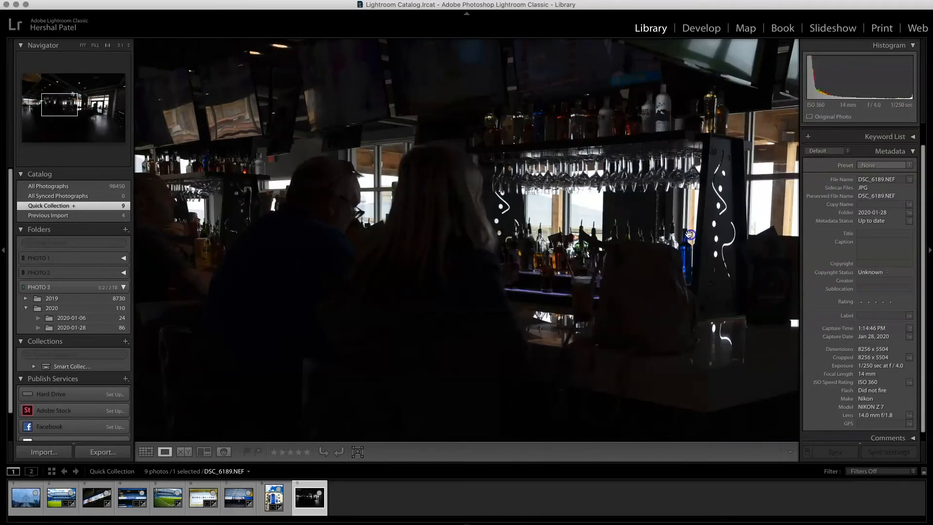
pyautogui.moveTo(333, 236); pyautogui.dragTo(254, 221)
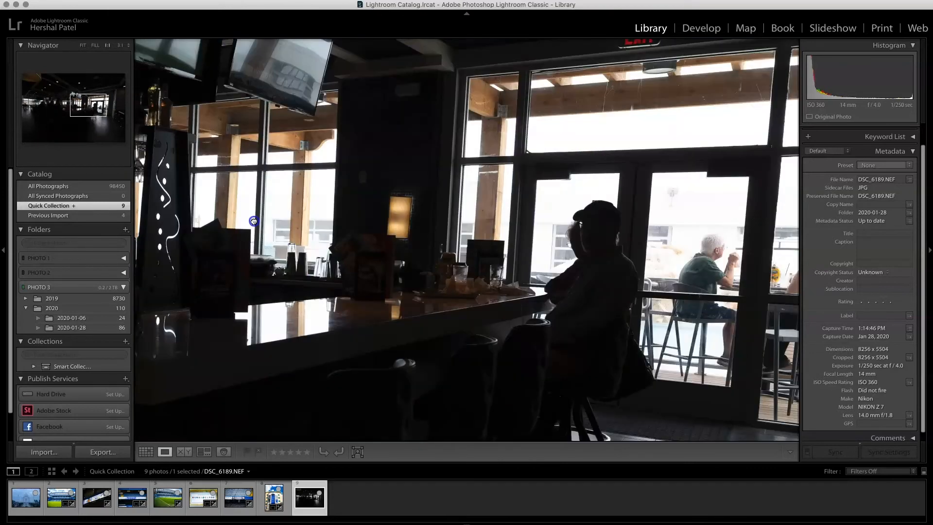
pyautogui.click(534, 217)
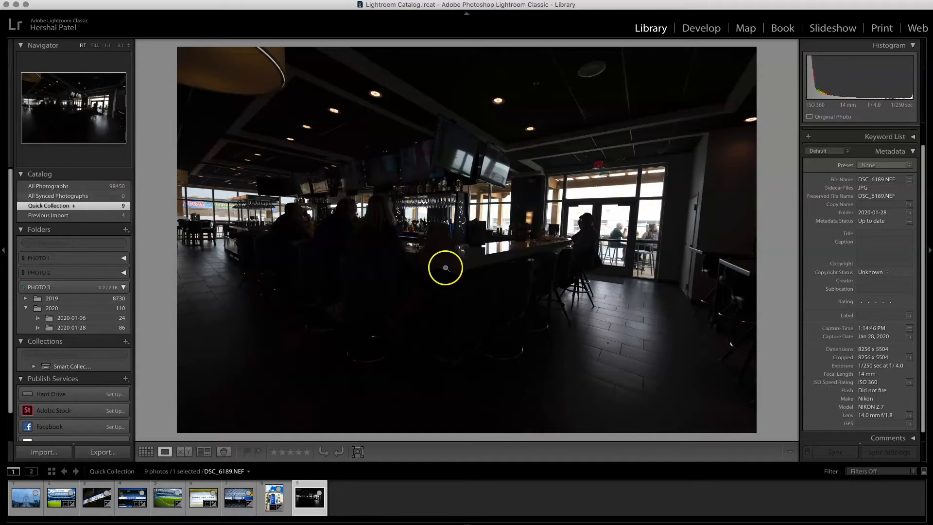
# Take DSC_6189.NEF into the Develop module and set its Highlights to -100.
pyautogui.click(694, 29)
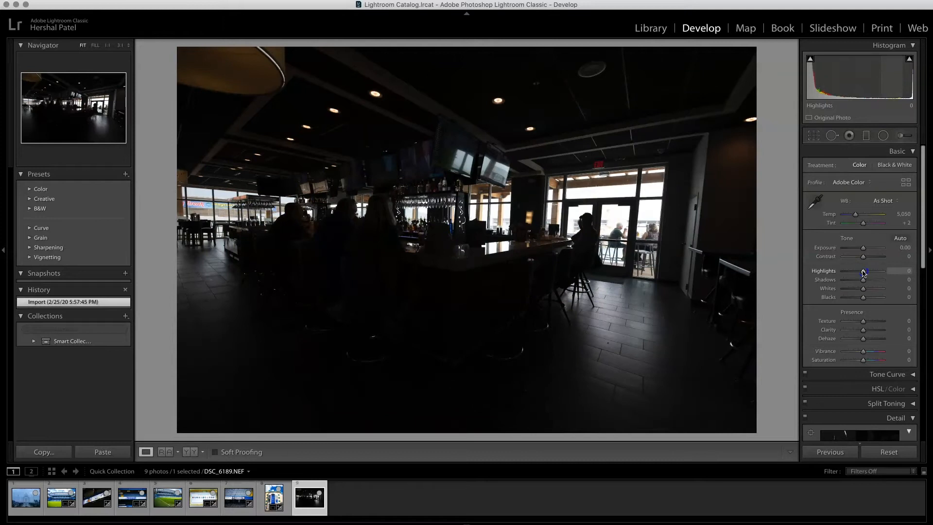
pyautogui.moveTo(862, 272); pyautogui.dragTo(832, 274)
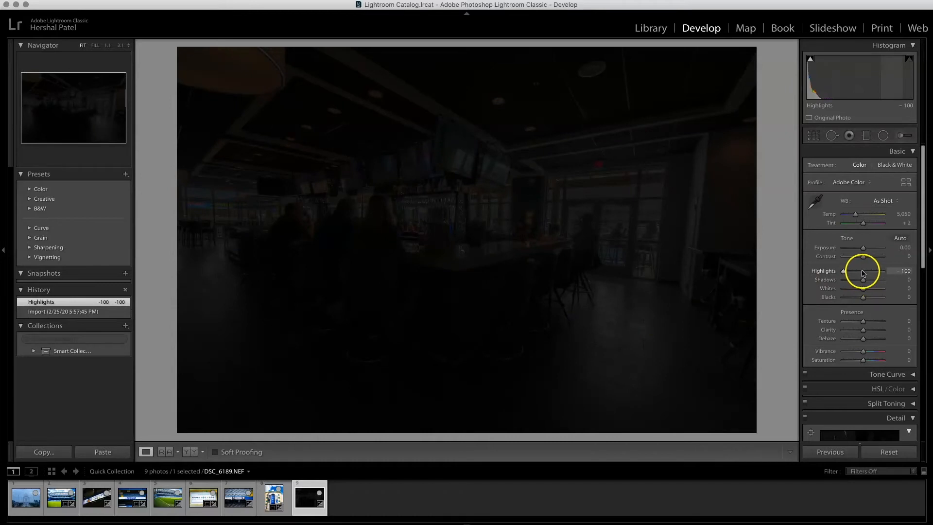
# Try Highlights at -4 with the windows and seated people close up, and set it back to -100.
pyautogui.click(862, 273)
pyautogui.click(599, 214)
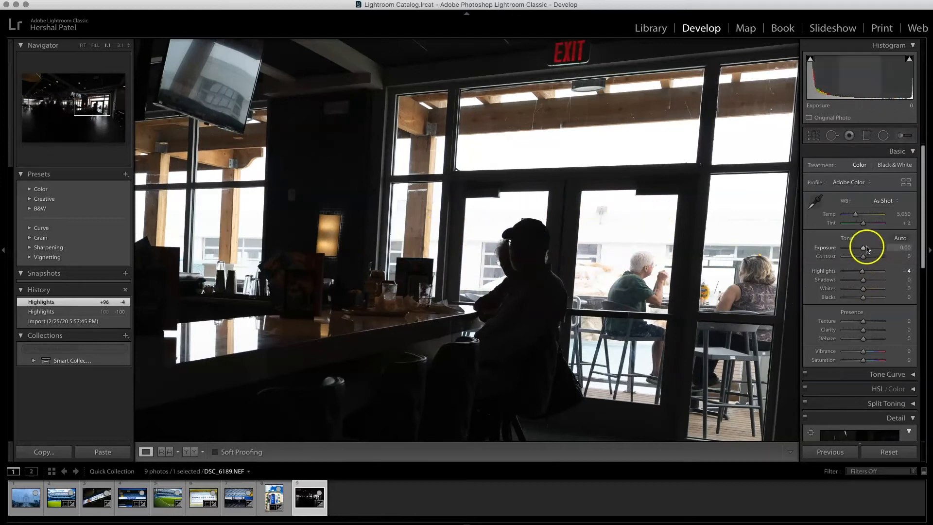
pyautogui.moveTo(862, 272); pyautogui.dragTo(839, 273)
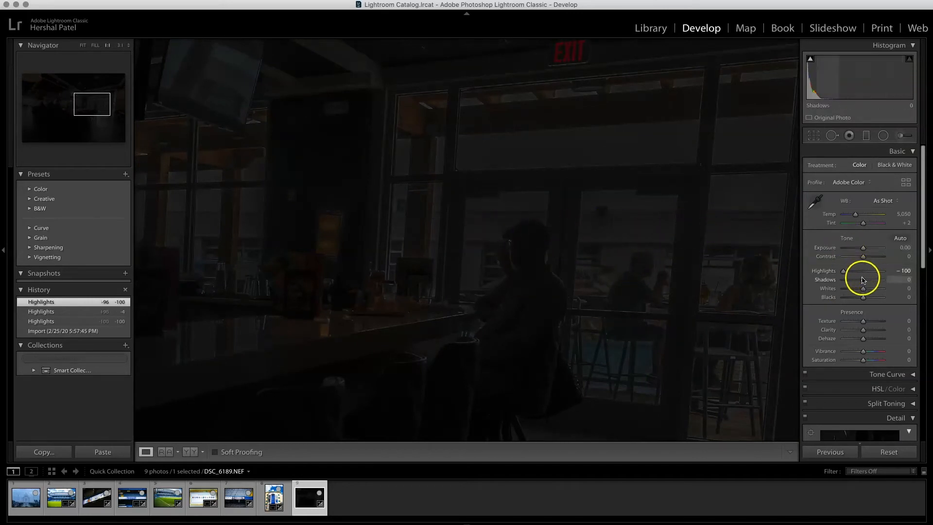
# Set the bar photo's Shadows to +100 and its Contrast to +52.
pyautogui.moveTo(863, 282); pyautogui.dragTo(890, 283)
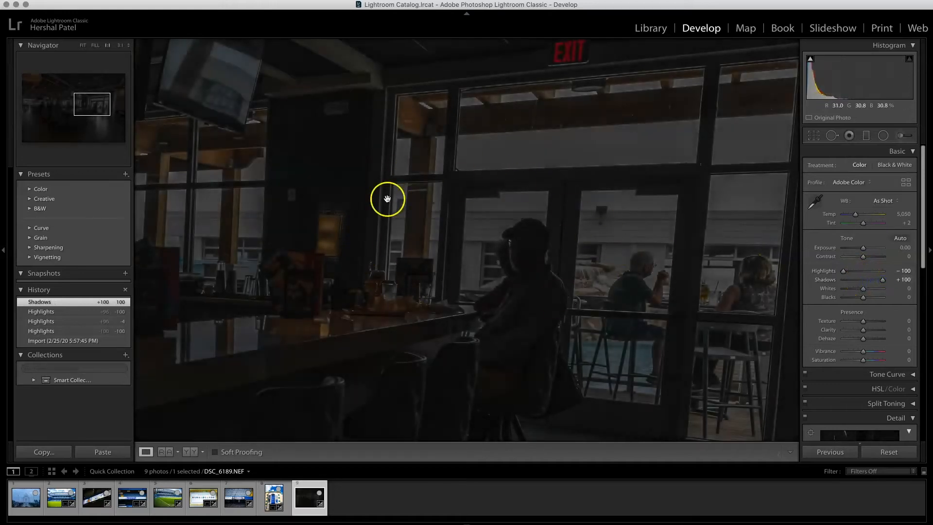
pyautogui.click(366, 317)
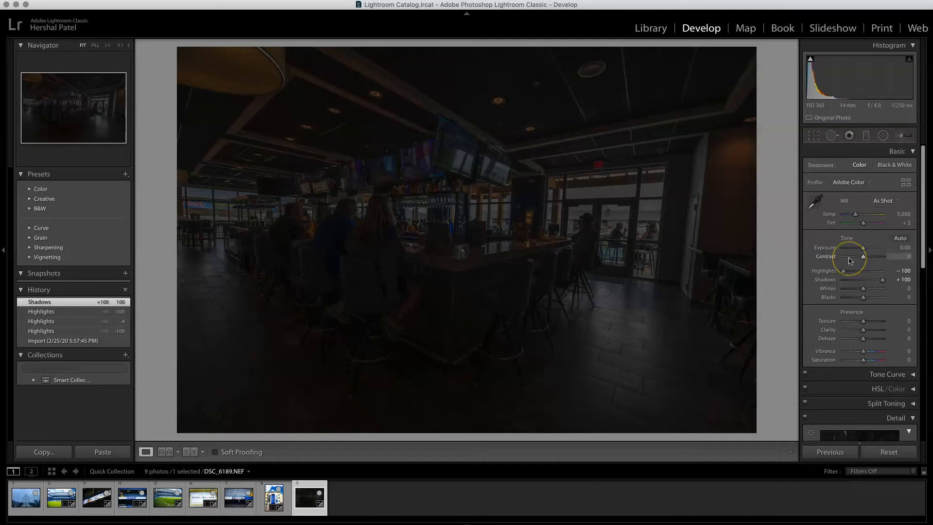
pyautogui.click(828, 259)
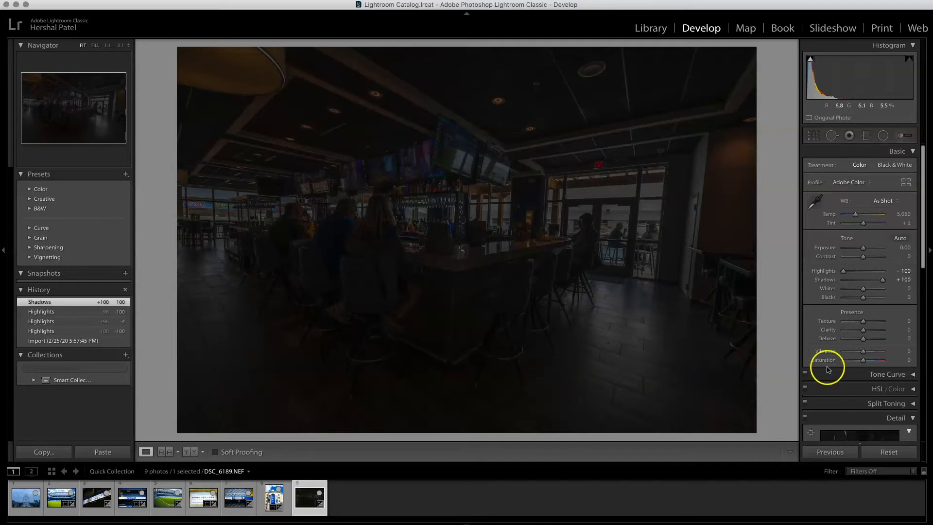
pyautogui.click(870, 260)
pyautogui.click(873, 259)
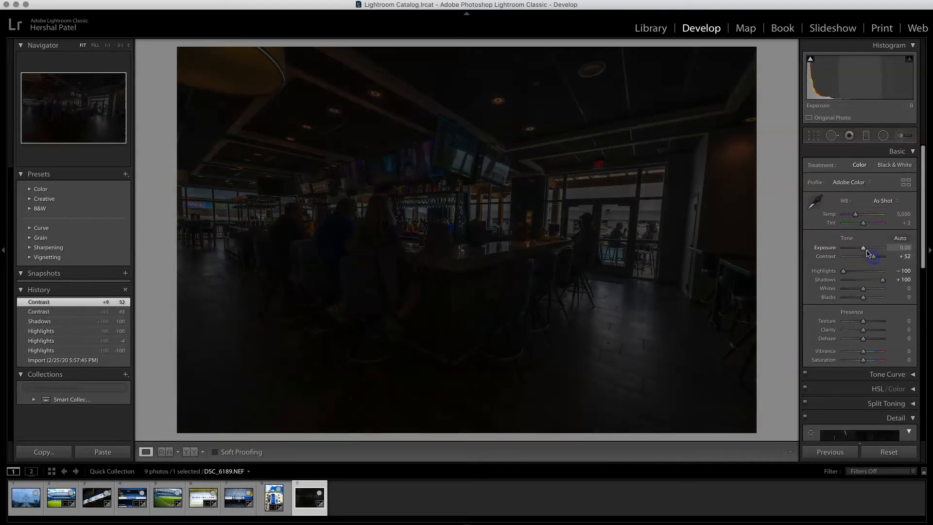
# Raise the Exposure to +2.75 and examine the ceiling and TV screens close up.
pyautogui.moveTo(863, 249); pyautogui.dragTo(875, 249)
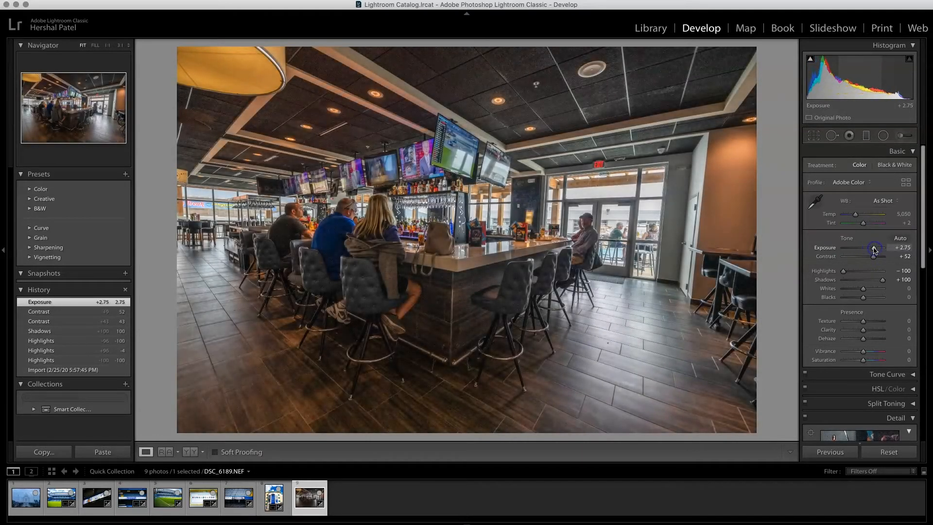
pyautogui.click(334, 72)
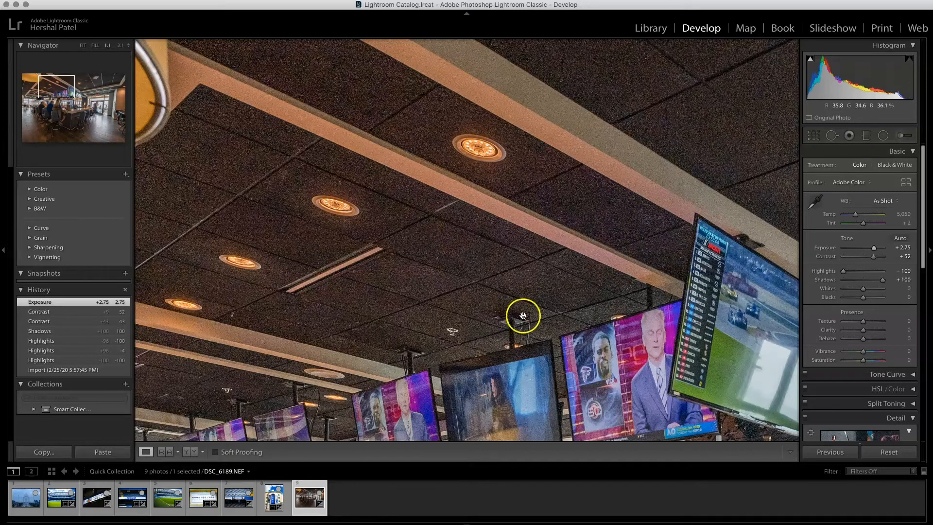
pyautogui.click(450, 304)
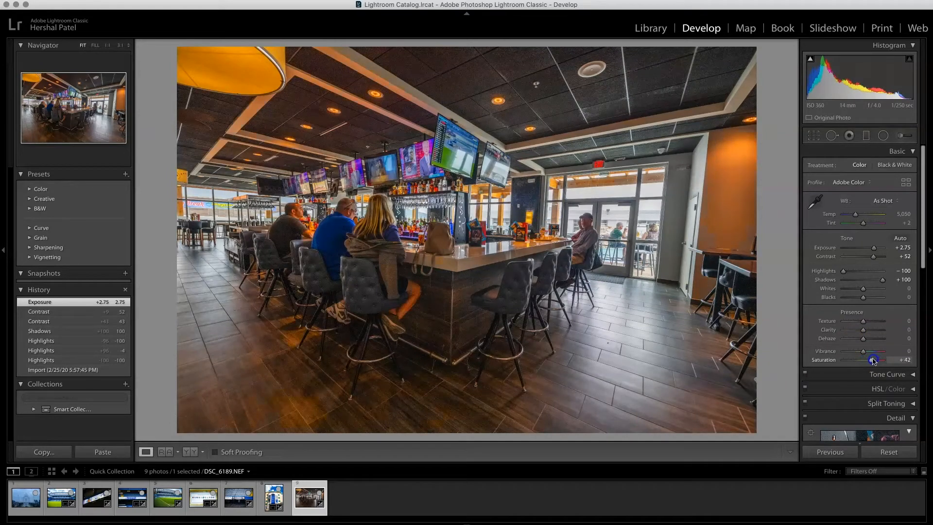
# Leave Saturation at 0, and set Vibrance to +51 and Dehaze to +52.
pyautogui.moveTo(872, 359); pyautogui.dragTo(866, 361)
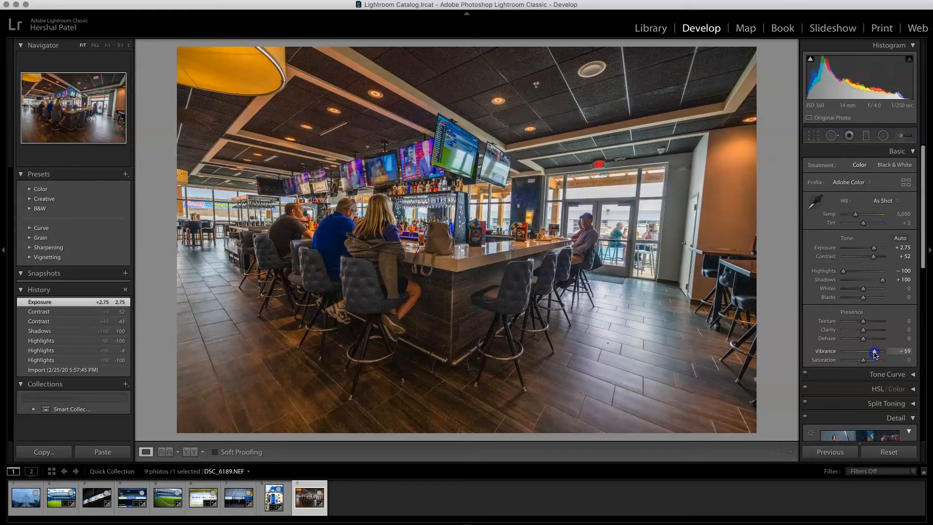
pyautogui.moveTo(873, 353); pyautogui.dragTo(872, 353)
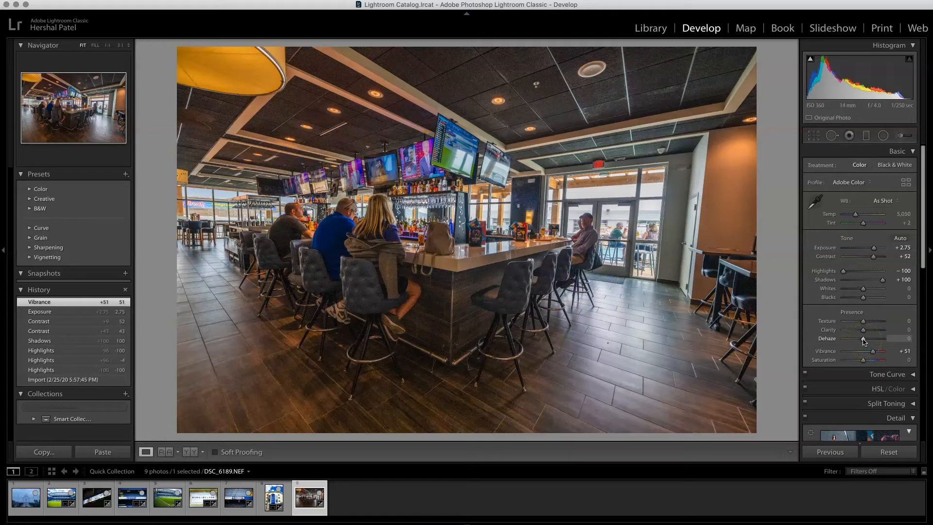
pyautogui.moveTo(865, 340); pyautogui.dragTo(873, 340)
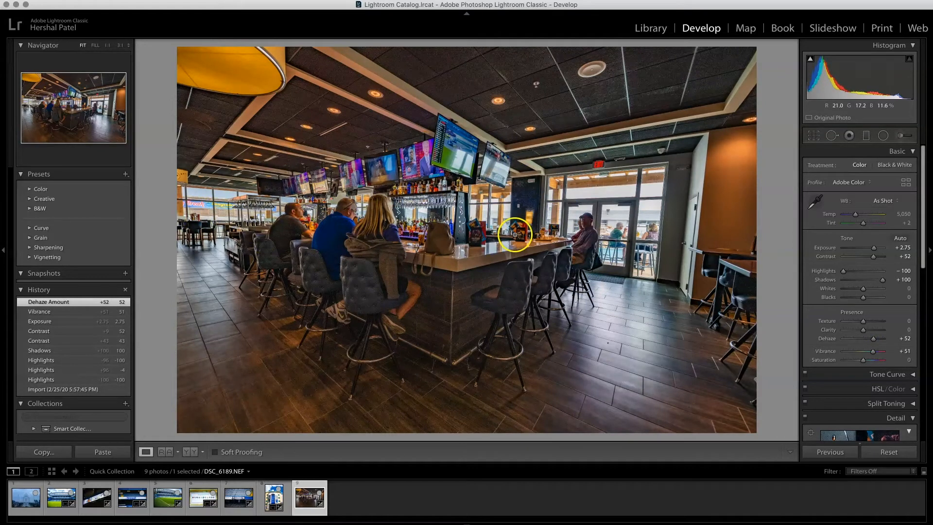
# Set the Luminance noise reduction to 51 while viewing the grainy ceiling close up.
pyautogui.click(494, 68)
pyautogui.moveTo(478, 112); pyautogui.dragTo(526, 231)
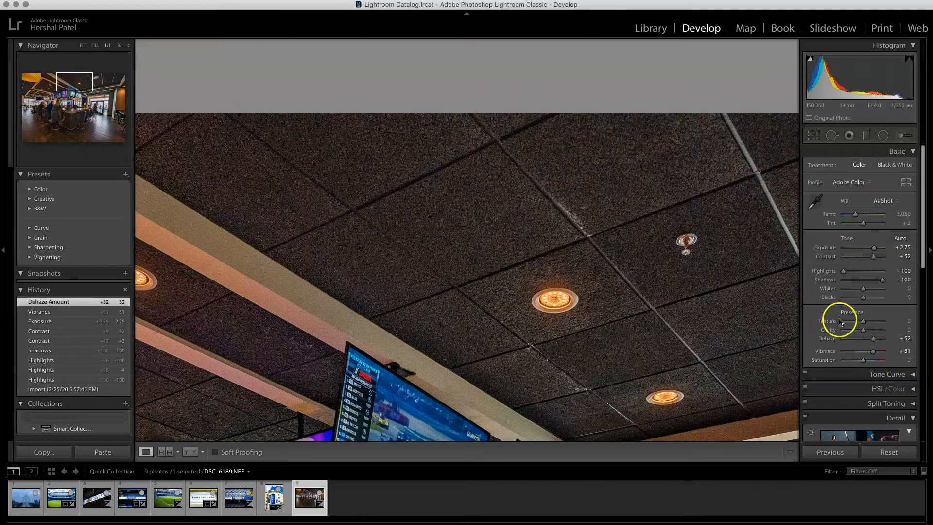
pyautogui.scroll(-5, 832, 318)
pyautogui.scroll(-6, 833, 319)
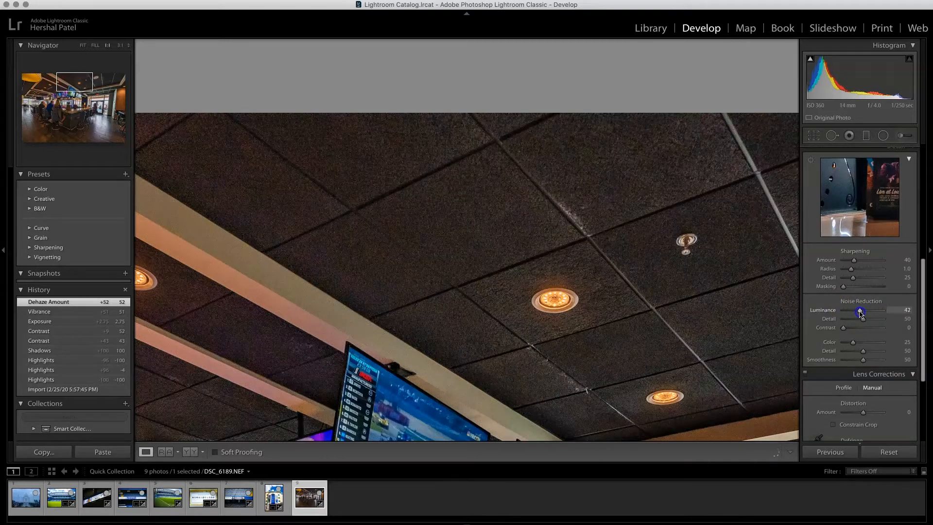
pyautogui.moveTo(862, 313); pyautogui.dragTo(863, 312)
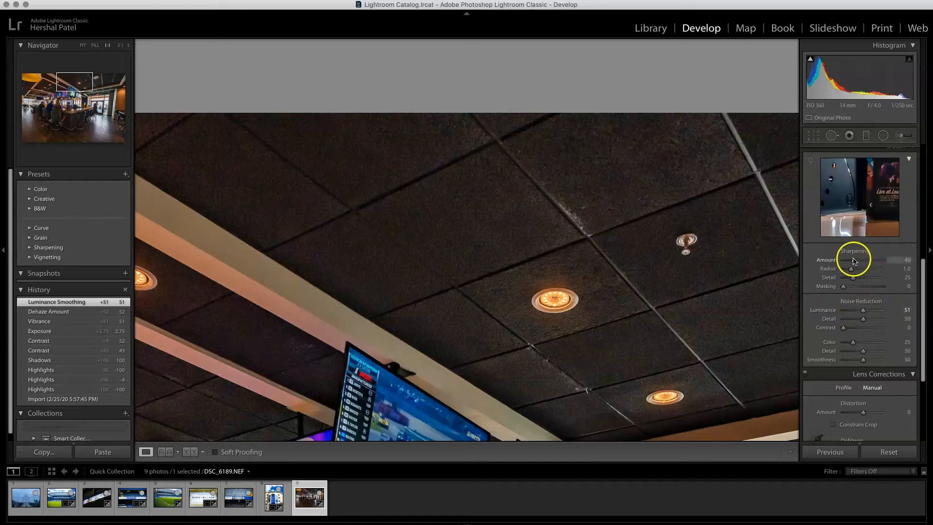
# Set the Sharpening amount to 82, check the detail close up and return to the full photo.
pyautogui.moveTo(863, 261); pyautogui.dragTo(865, 260)
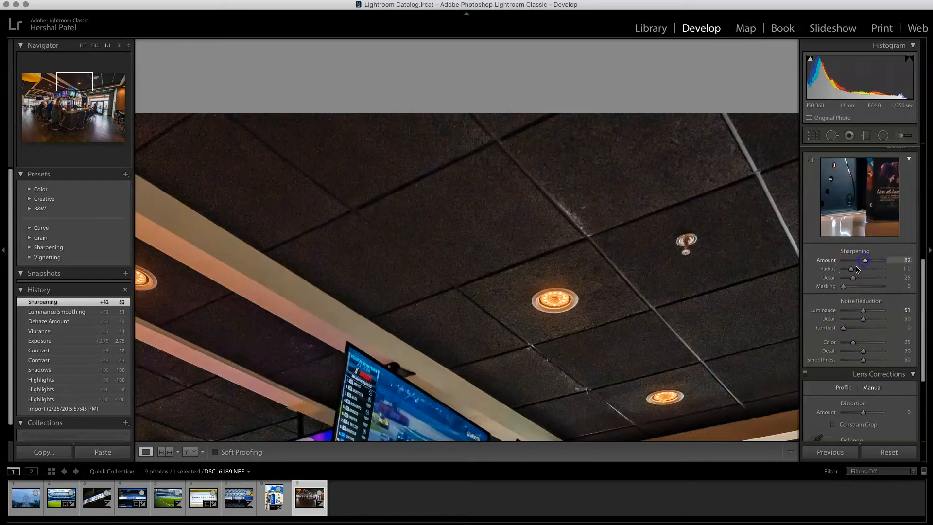
pyautogui.moveTo(629, 350); pyautogui.dragTo(517, 245)
pyautogui.click(534, 318)
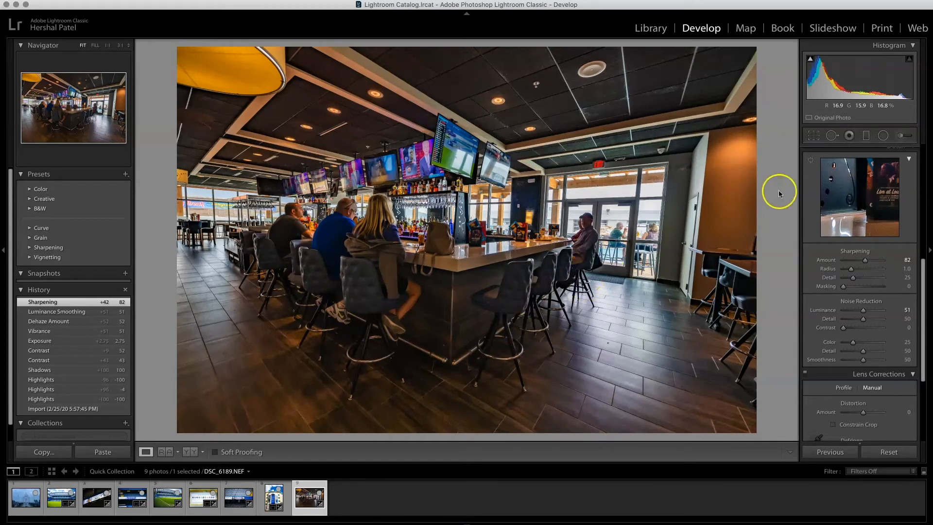
# Cool the white balance temperature to 4,366, checking the ceiling and TV screens close up.
pyautogui.scroll(10, 809, 286)
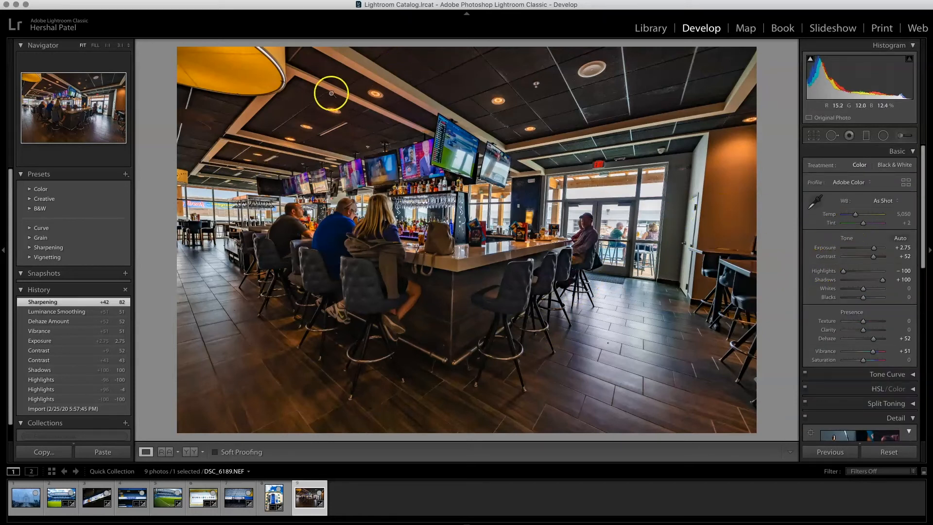
pyautogui.click(370, 100)
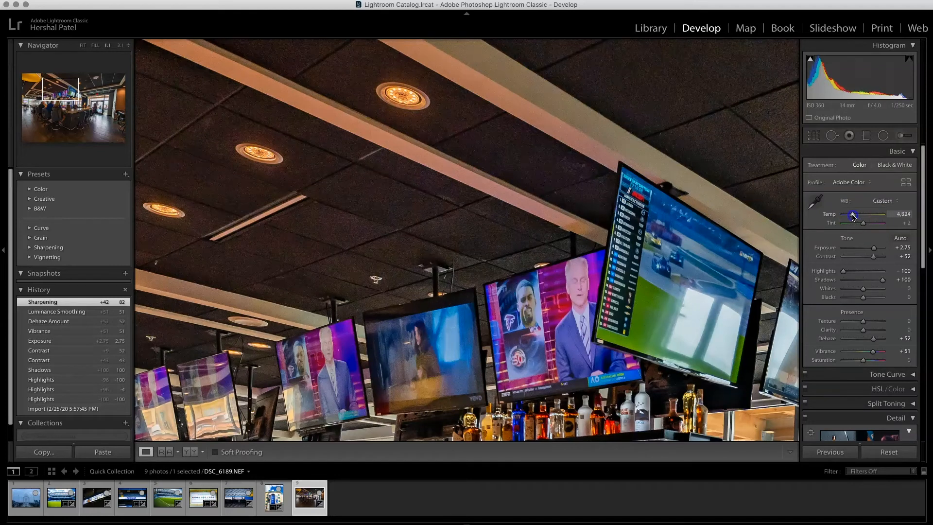
pyautogui.moveTo(852, 216); pyautogui.dragTo(850, 217)
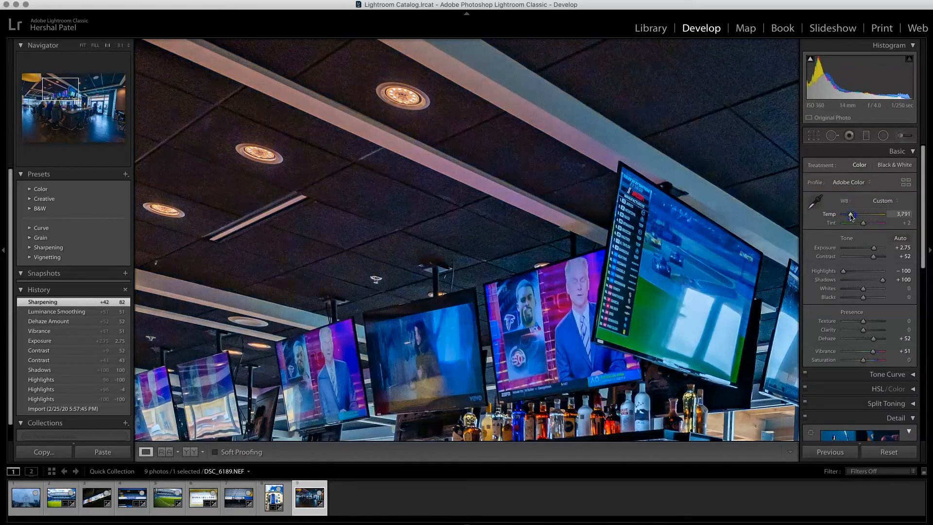
pyautogui.moveTo(851, 217); pyautogui.dragTo(852, 217)
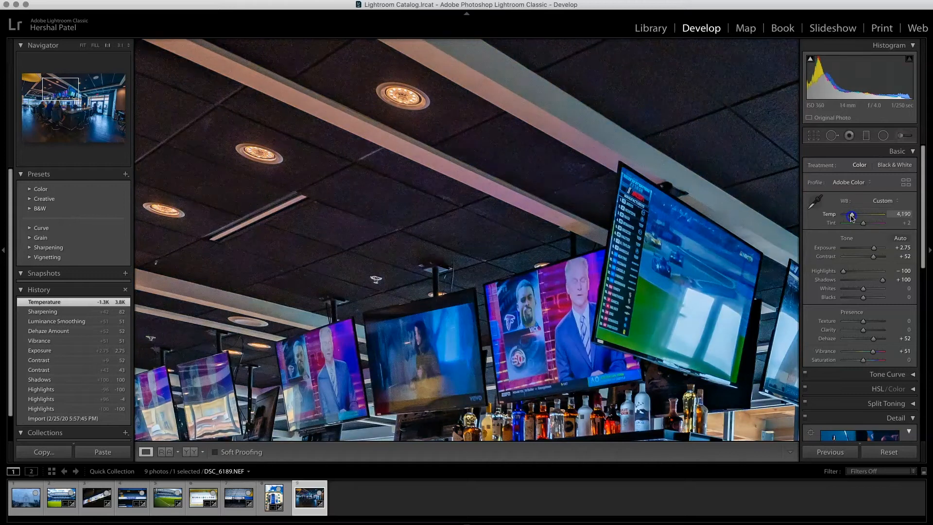
pyautogui.click(666, 215)
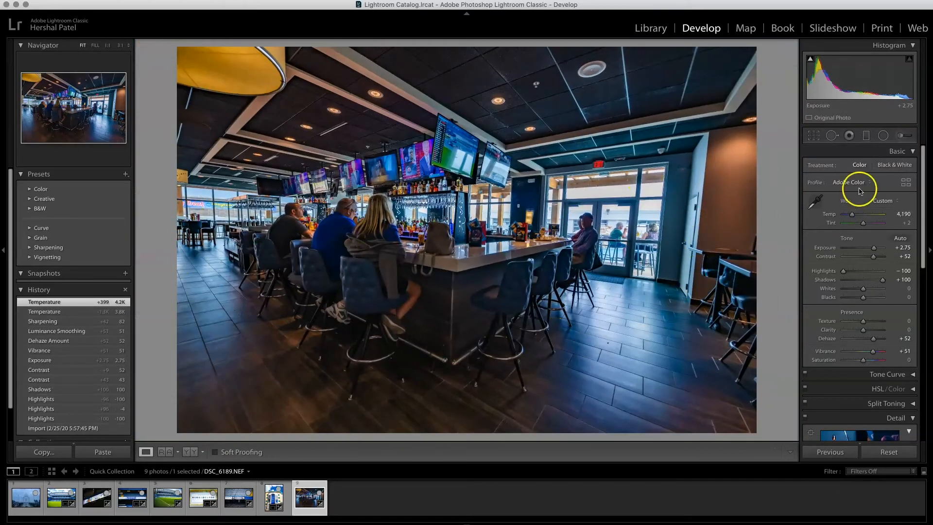
pyautogui.moveTo(850, 214); pyautogui.dragTo(855, 217)
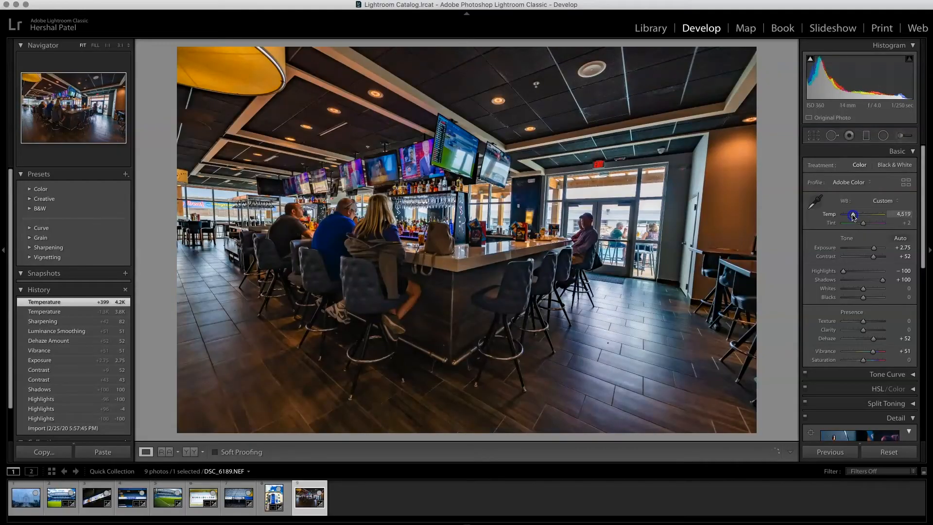
pyautogui.moveTo(853, 216); pyautogui.dragTo(852, 214)
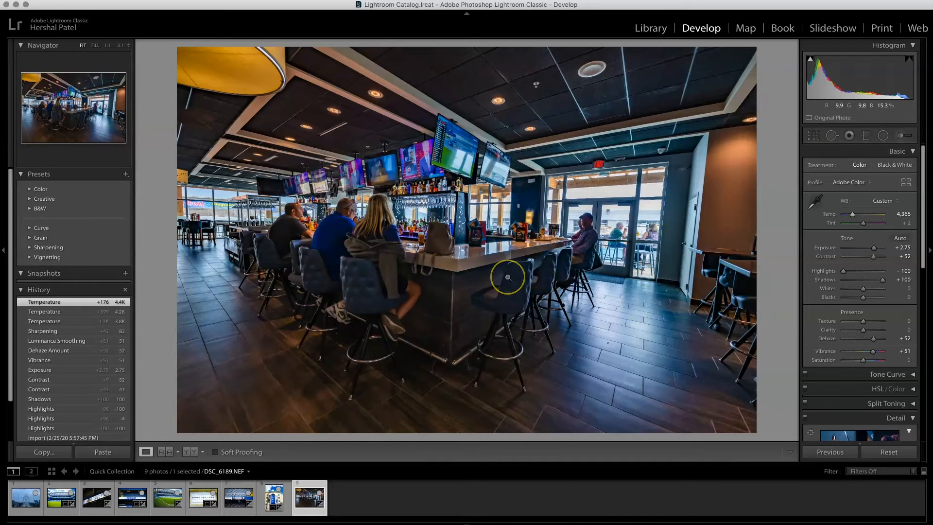
# Reset all develop settings to compare with the unedited photo, and undo the reset.
pyautogui.click(899, 453)
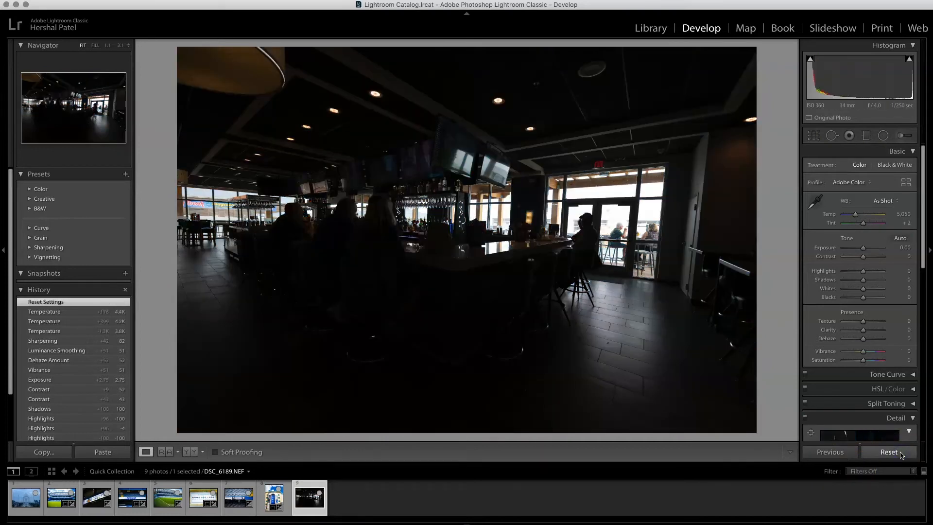
pyautogui.press('super+z')
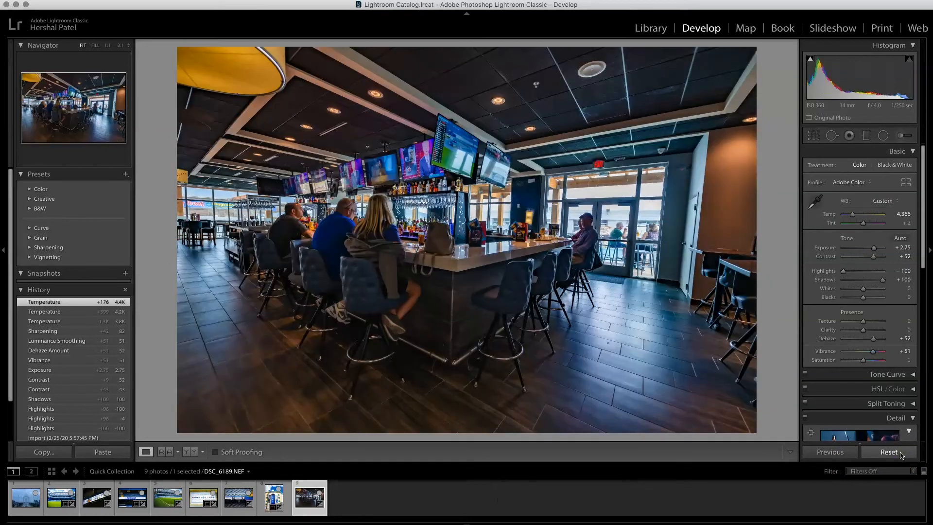
# Open the Taj Mahal photo img aab 917.NEF from the Quick Collection in the Develop module and set its Contrast to +45.
pyautogui.press('e')
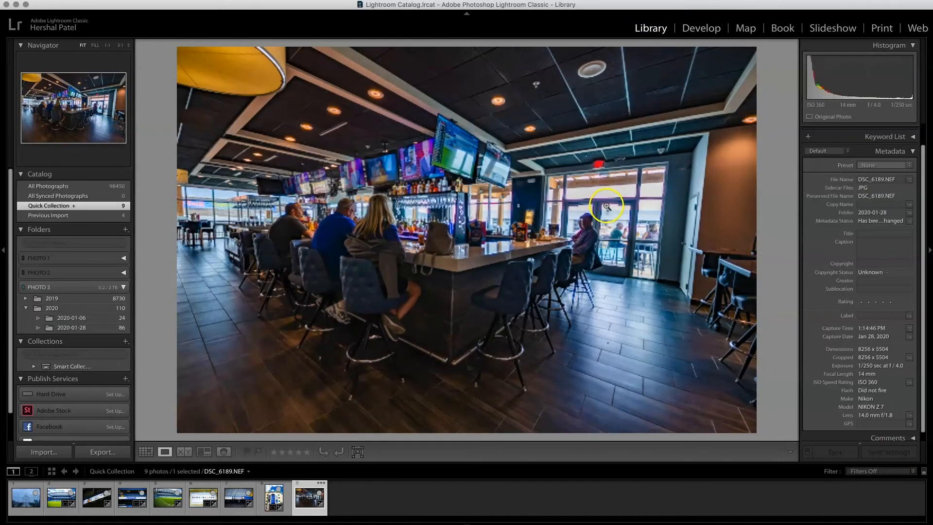
pyautogui.press('g')
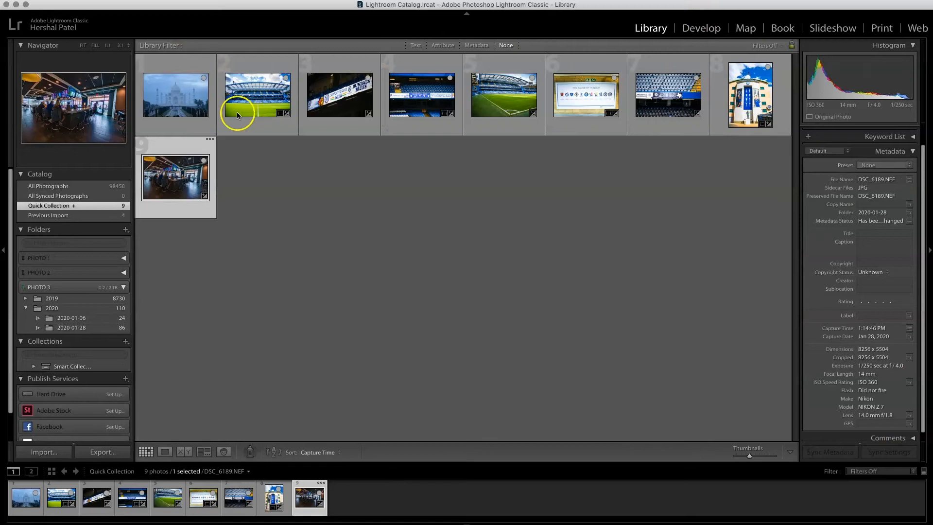
pyautogui.doubleClick(168, 103)
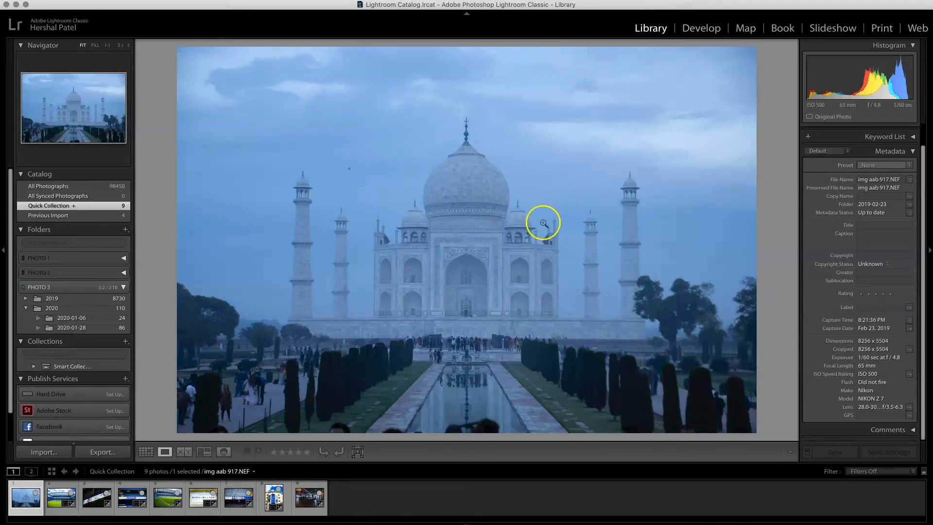
pyautogui.click(706, 29)
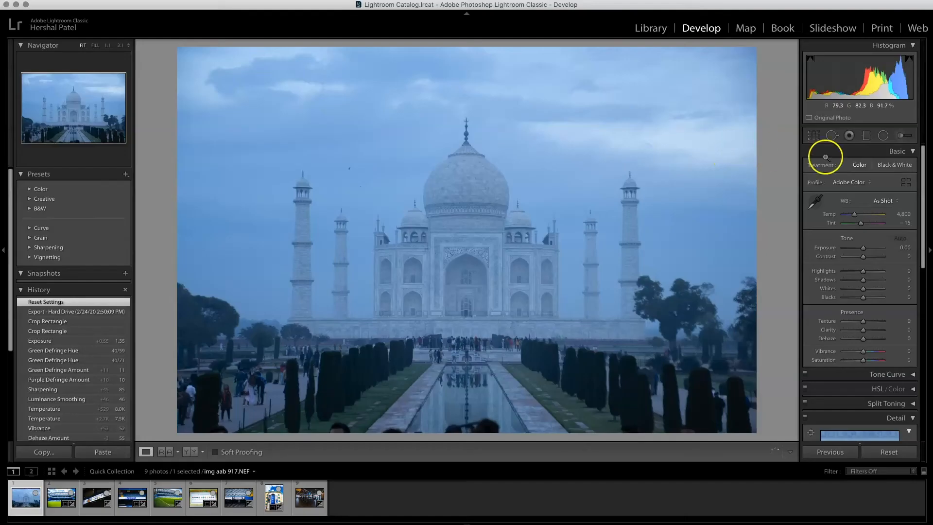
pyautogui.click(872, 257)
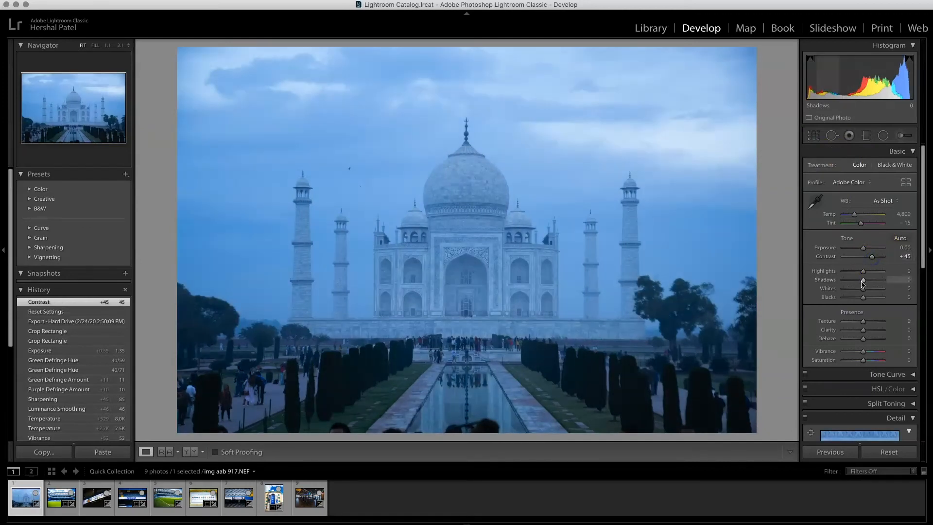
# Warm the Taj Mahal photo's temperature to 6,457 and set its Vibrance to +36.
pyautogui.moveTo(854, 218); pyautogui.dragTo(856, 218)
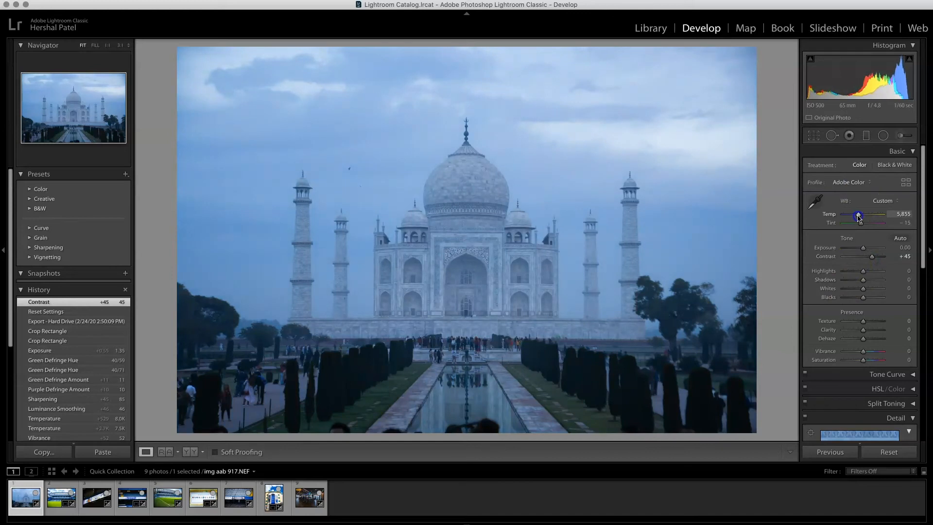
pyautogui.moveTo(858, 217); pyautogui.dragTo(860, 214)
pyautogui.moveTo(856, 356); pyautogui.dragTo(870, 356)
# Examine the Taj Mahal's facade close up and set the photo's Dehaze to +58.
pyautogui.moveTo(639, 319); pyautogui.dragTo(728, 374)
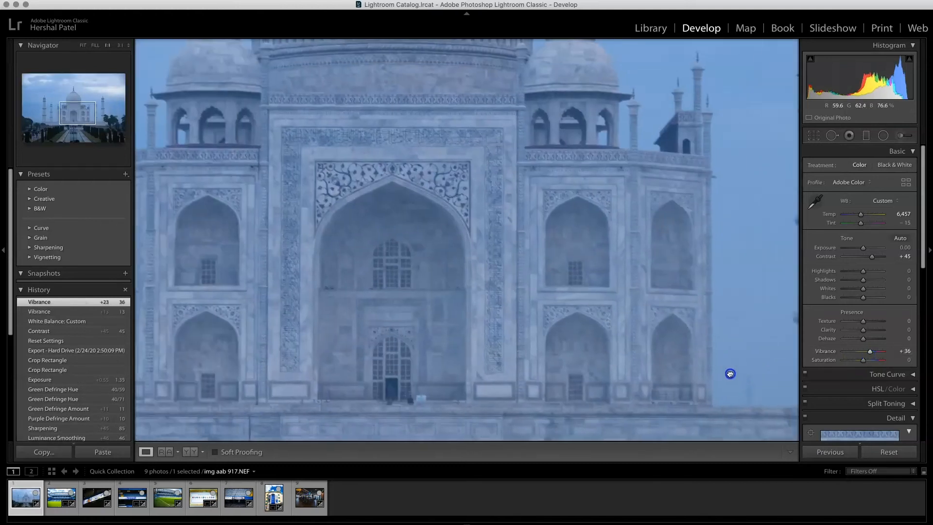
pyautogui.moveTo(366, 131); pyautogui.dragTo(488, 162)
pyautogui.click(559, 293)
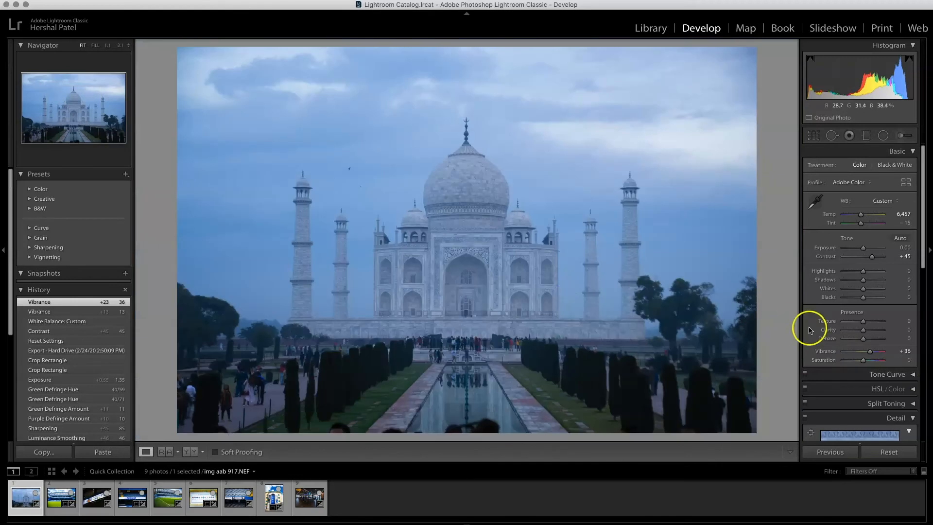
pyautogui.click(874, 340)
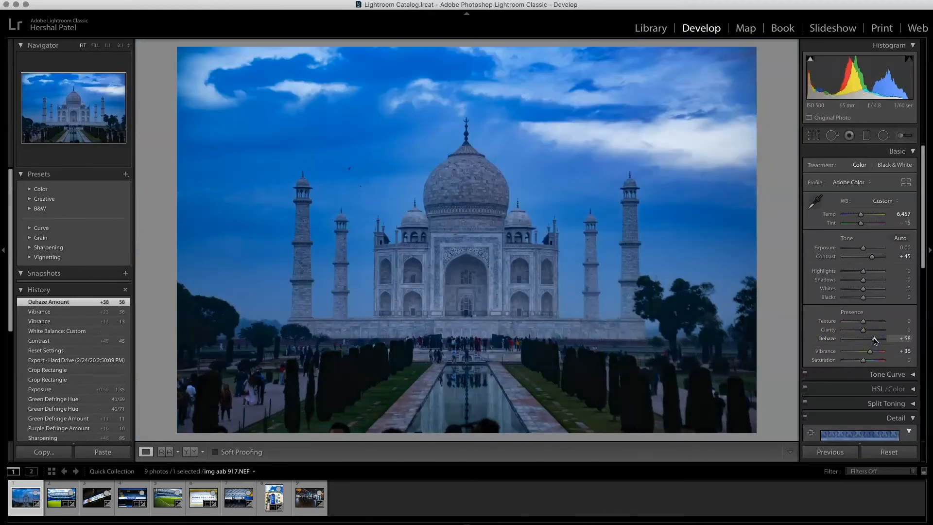
# Set the Taj Mahal photo's Dehaze to +60, Exposure to +0.80 and temperature to 8,600, and check the dome close up.
pyautogui.moveTo(875, 340); pyautogui.dragTo(874, 340)
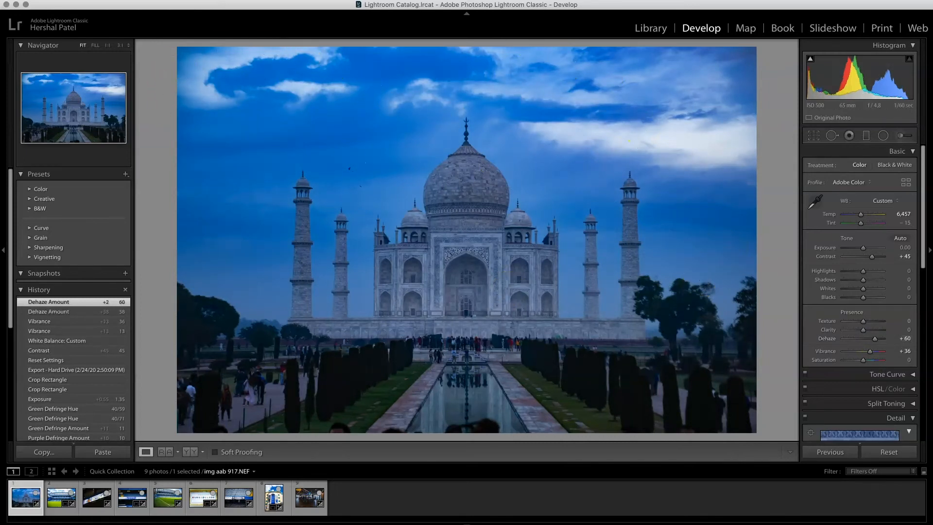
pyautogui.moveTo(863, 248); pyautogui.dragTo(866, 249)
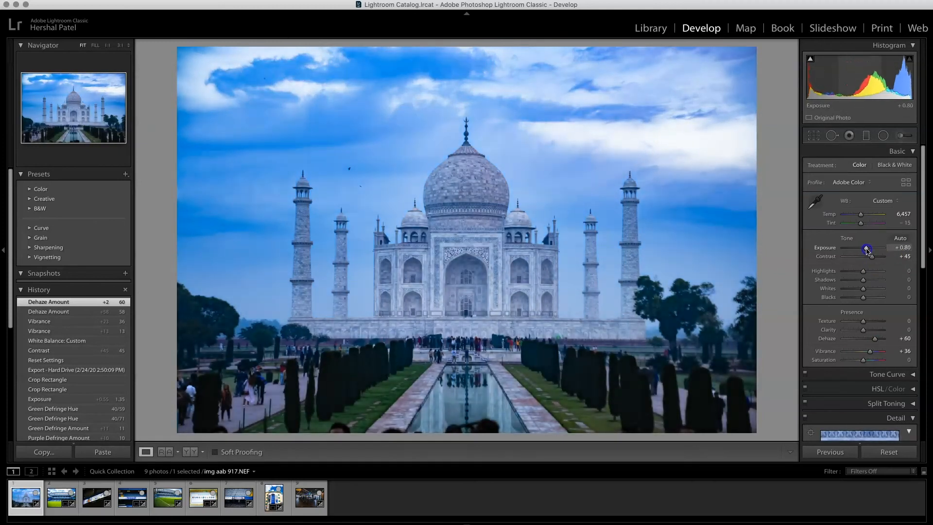
pyautogui.moveTo(862, 214); pyautogui.dragTo(868, 217)
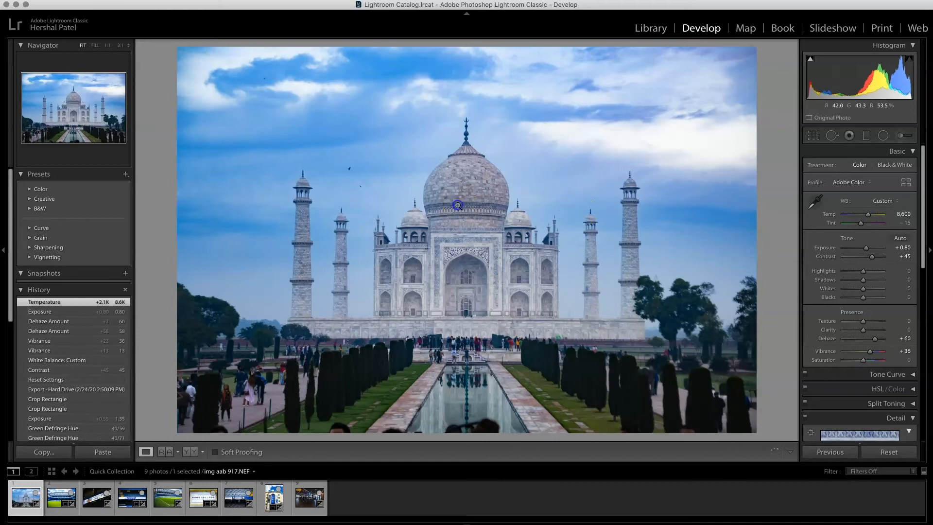
pyautogui.click(458, 205)
pyautogui.moveTo(527, 156); pyautogui.dragTo(502, 231)
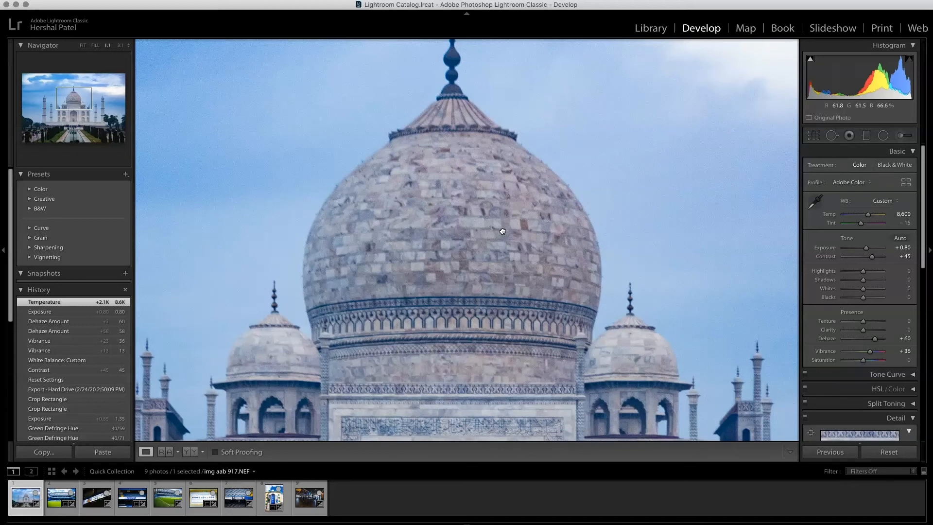
pyautogui.click(502, 231)
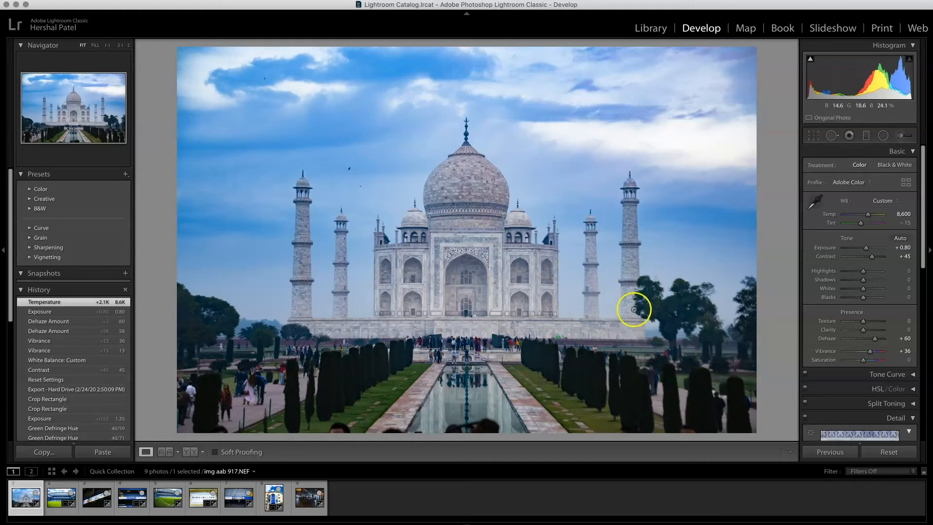
pyautogui.scroll(-3, 854, 374)
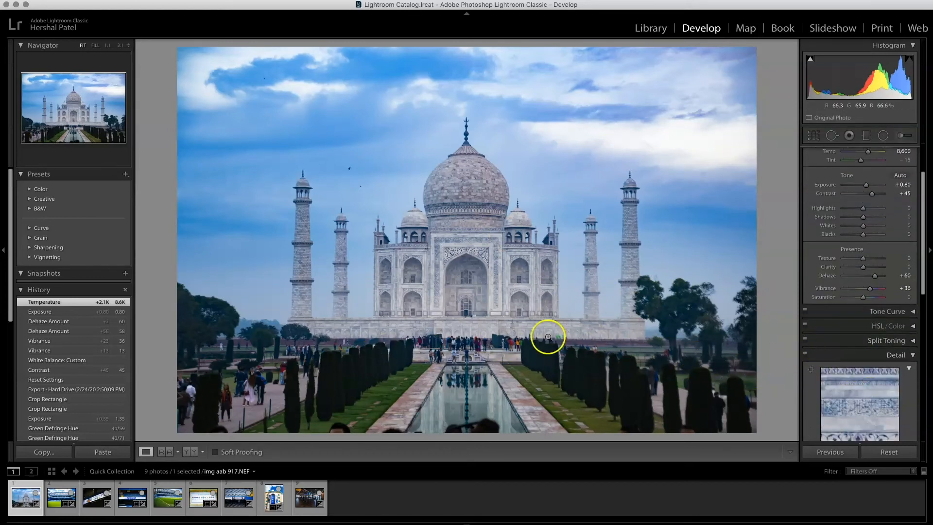
pyautogui.scroll(3, 803, 284)
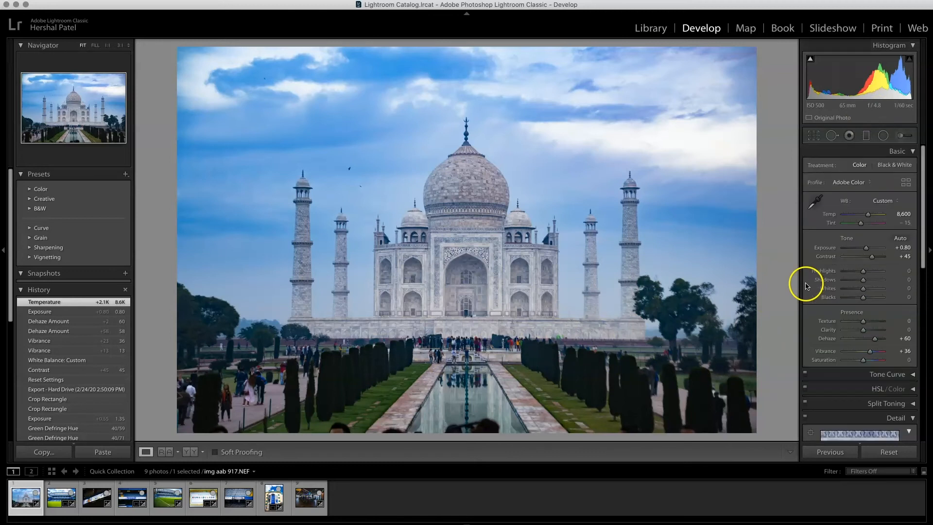
# Straighten the photo along the tips of the two outer minarets and fine-tune the crop angle to -0.09.
pyautogui.click(815, 134)
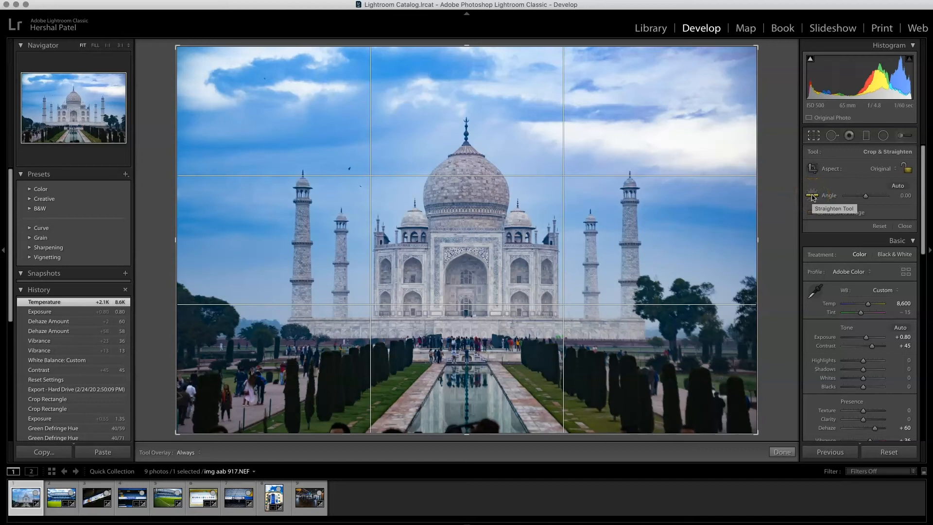
pyautogui.click(812, 196)
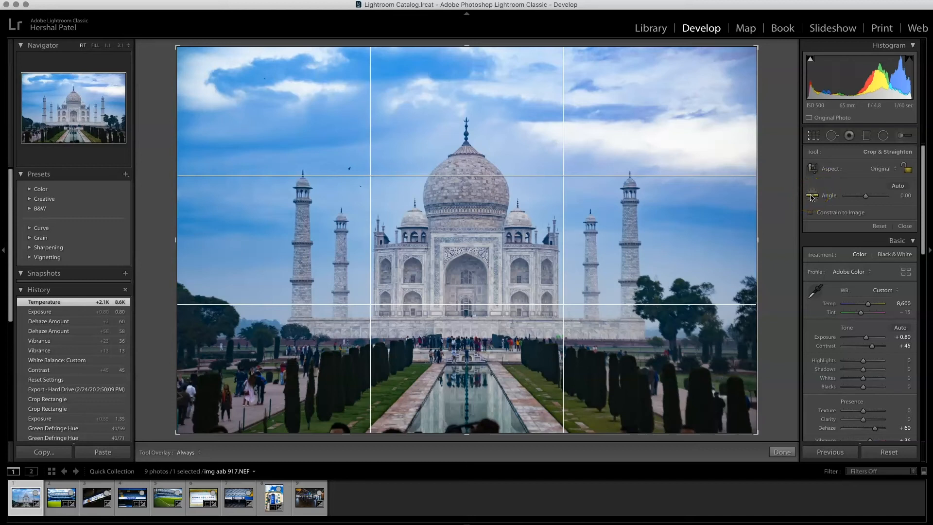
pyautogui.click(813, 197)
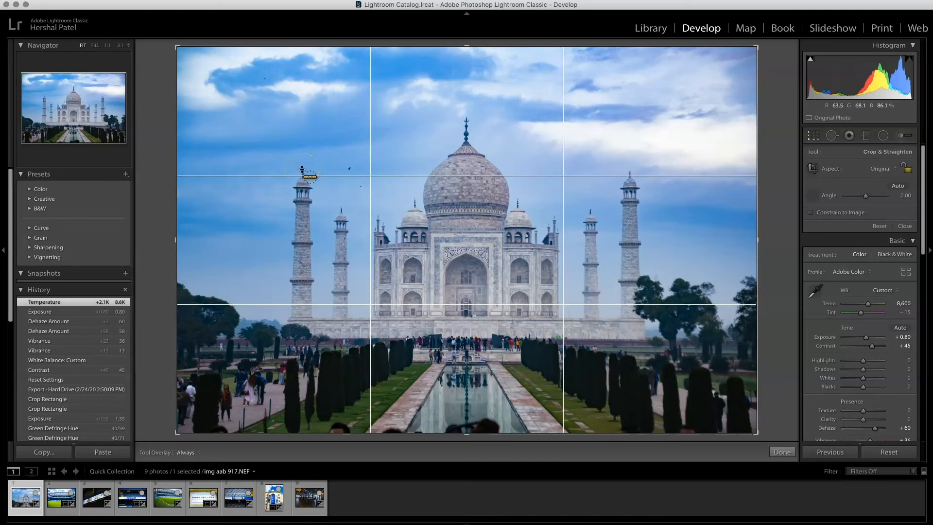
pyautogui.moveTo(303, 170); pyautogui.dragTo(629, 171)
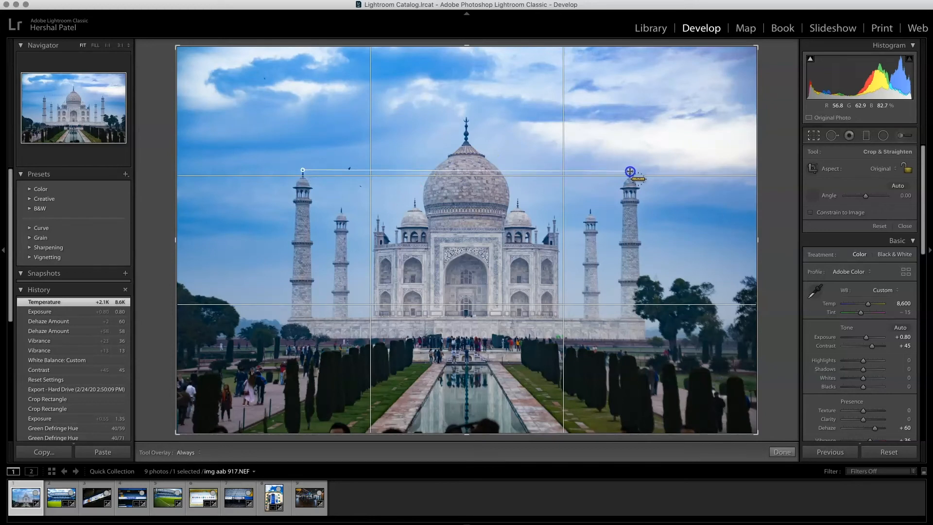
pyautogui.moveTo(630, 171); pyautogui.dragTo(630, 171)
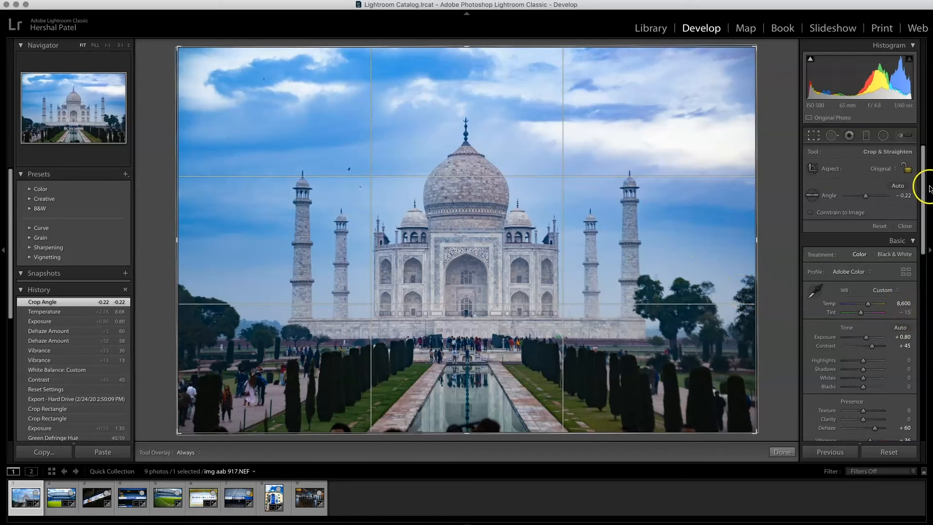
pyautogui.click(901, 195)
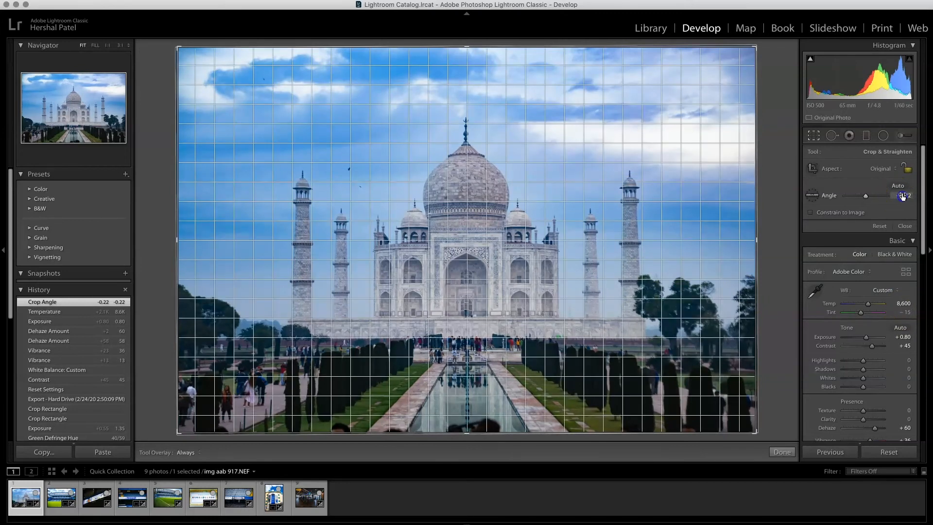
pyautogui.moveTo(902, 196); pyautogui.dragTo(904, 196)
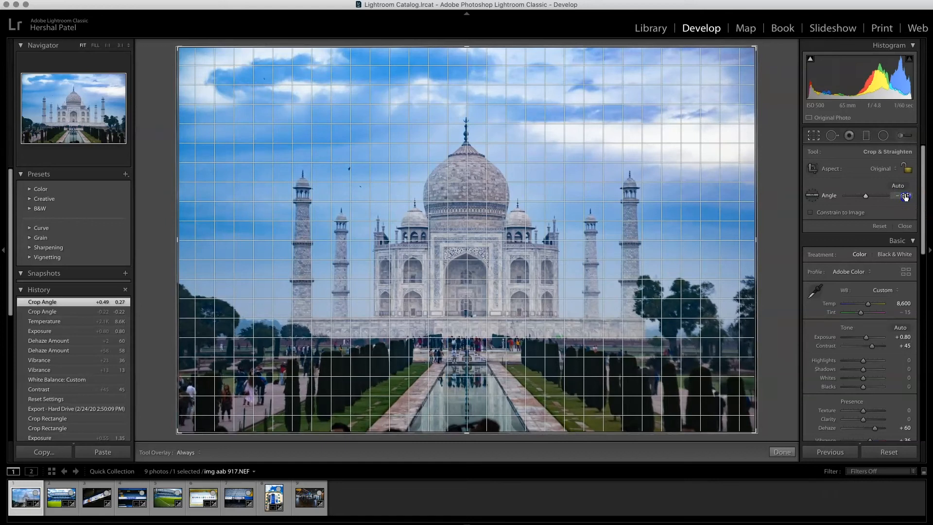
pyautogui.moveTo(905, 196); pyautogui.dragTo(902, 196)
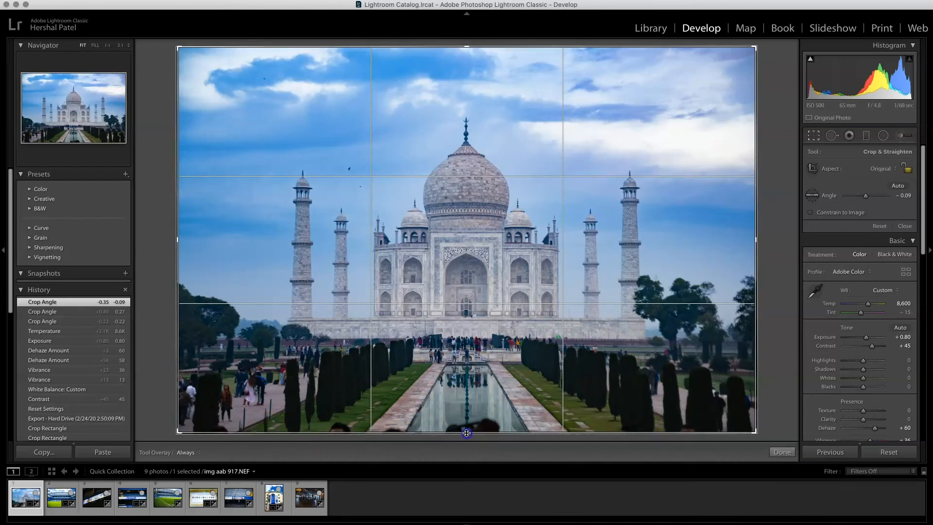
# Crop the Taj Mahal photo slightly tighter to cut off the heads along its lower edge, and apply the crop.
pyautogui.moveTo(466, 433)
pyautogui.mouseDown()
pyautogui.moveTo(466, 424)
pyautogui.moveTo(464, 450)
pyautogui.mouseUp()
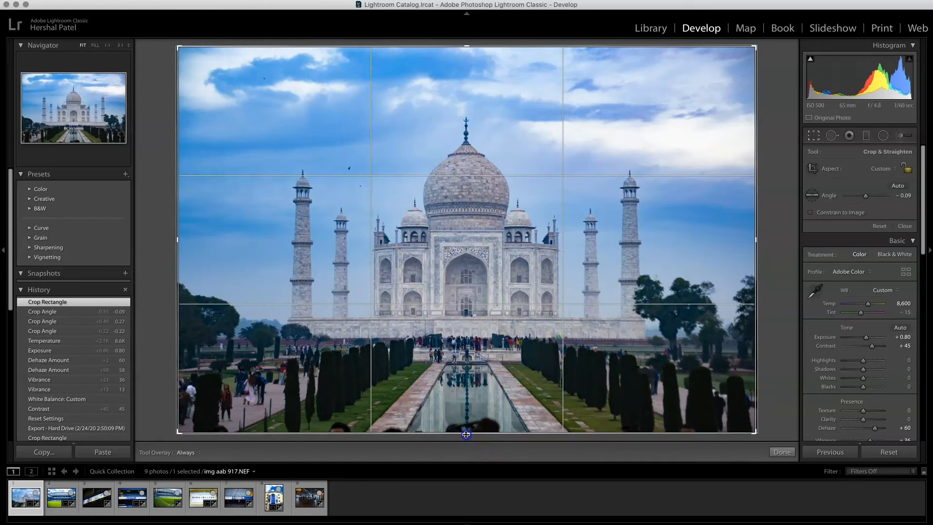
pyautogui.moveTo(466, 434)
pyautogui.mouseDown()
pyautogui.moveTo(465, 417)
pyautogui.moveTo(463, 427)
pyautogui.mouseUp()
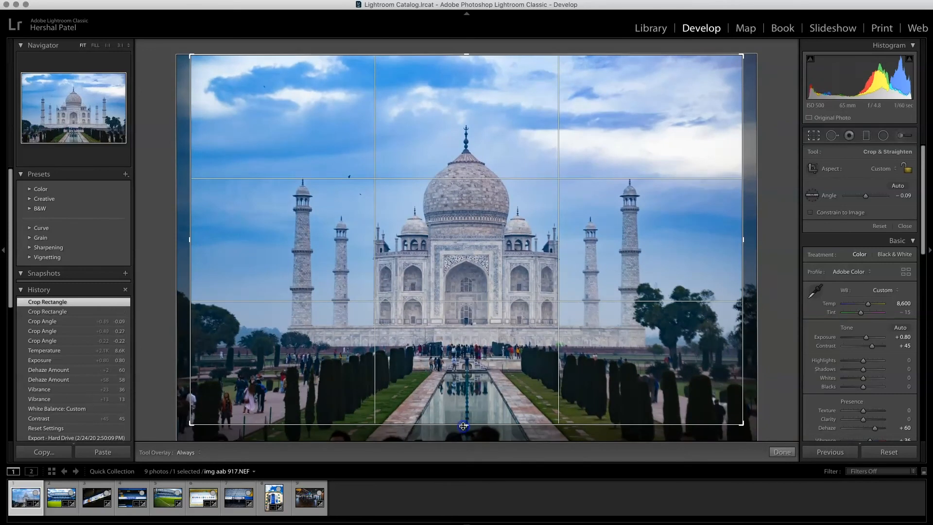
pyautogui.click(779, 452)
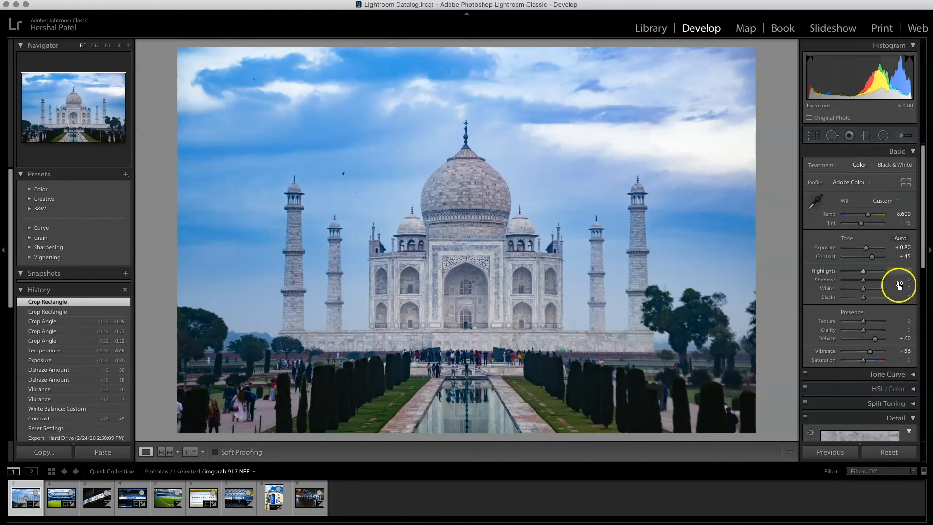
# Set the photo's Contrast to +64, Clarity to +25, Texture to +14, Highlights to -100 and Shadows to +100.
pyautogui.moveTo(873, 258); pyautogui.dragTo(877, 257)
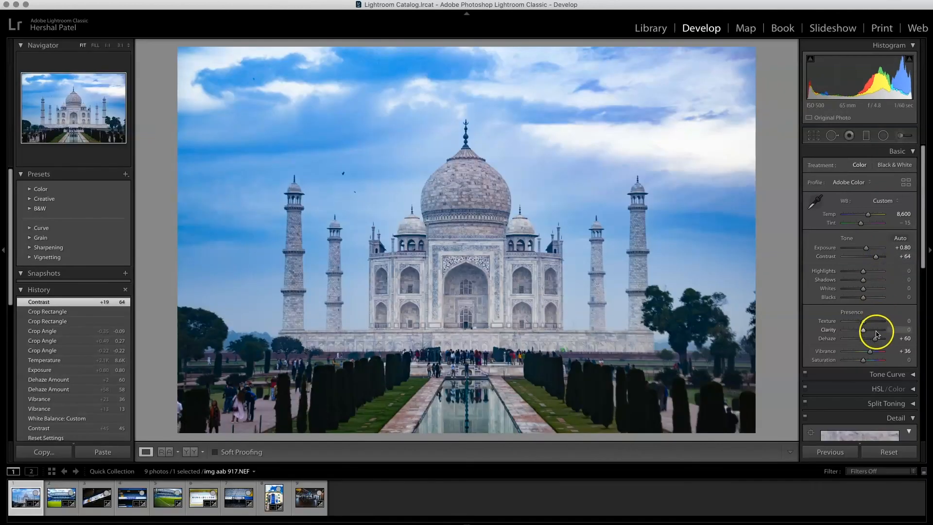
pyautogui.moveTo(872, 334)
pyautogui.mouseDown()
pyautogui.moveTo(861, 331)
pyautogui.moveTo(865, 322)
pyautogui.mouseUp()
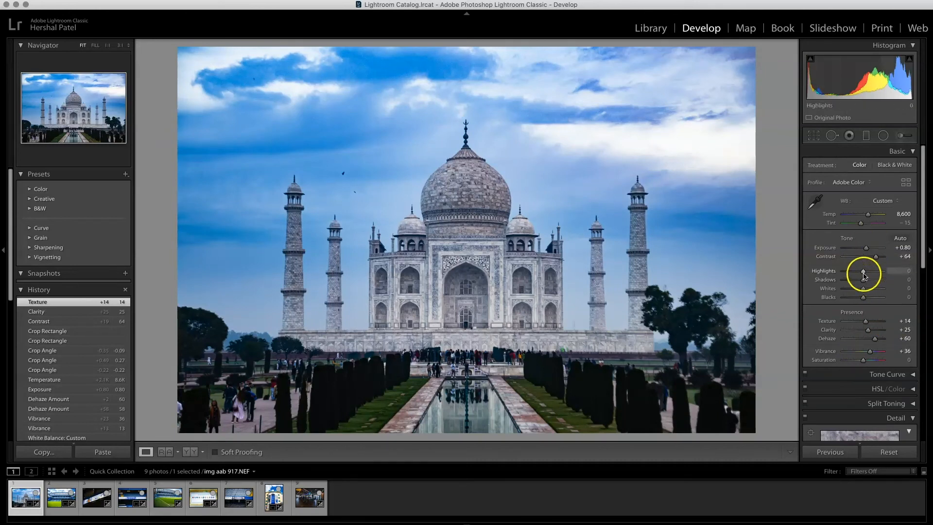
pyautogui.moveTo(798, 280); pyautogui.dragTo(782, 277)
pyautogui.moveTo(864, 281); pyautogui.dragTo(895, 281)
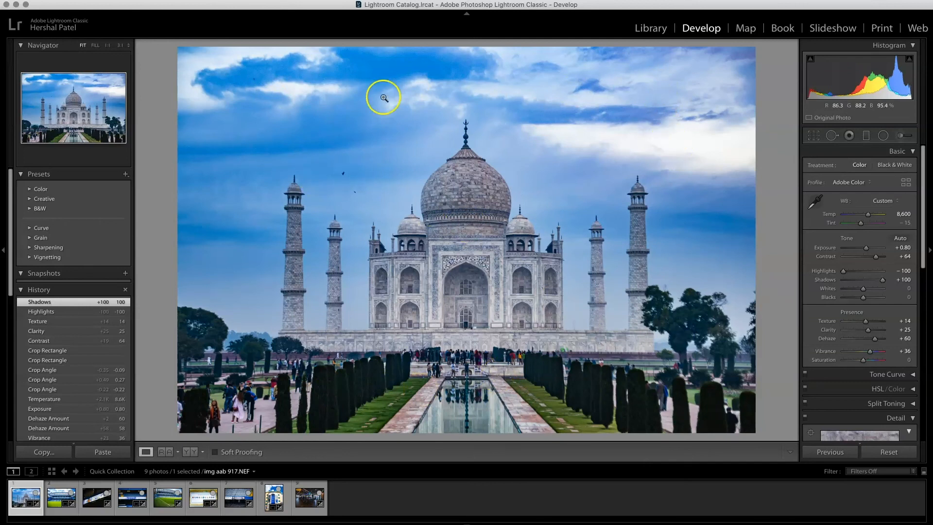
# Remove the two birds from the sky between the left minarets and the dome with size 75 healing spots.
pyautogui.click(340, 175)
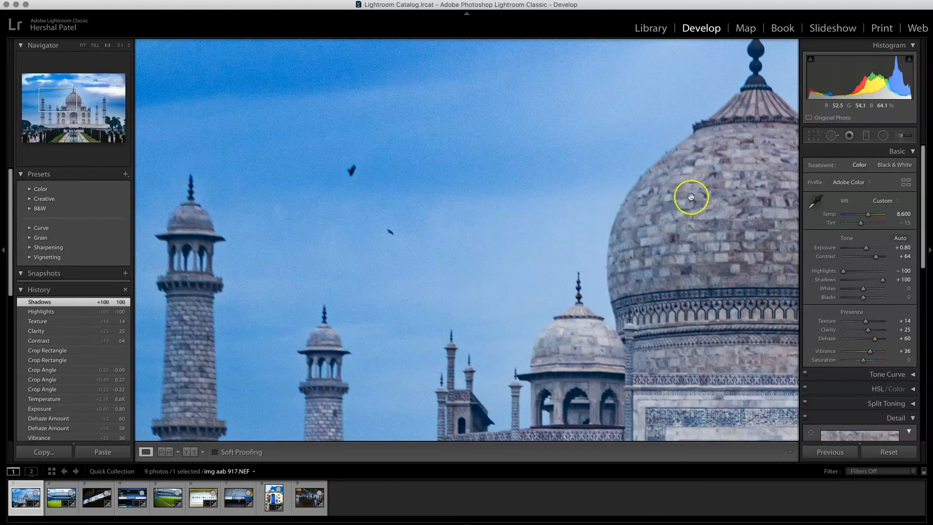
pyautogui.click(831, 136)
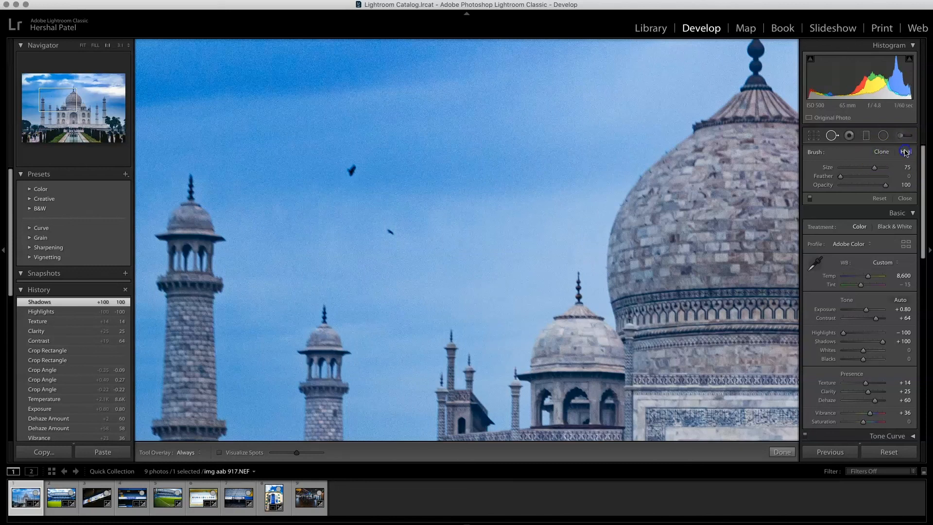
pyautogui.click(354, 169)
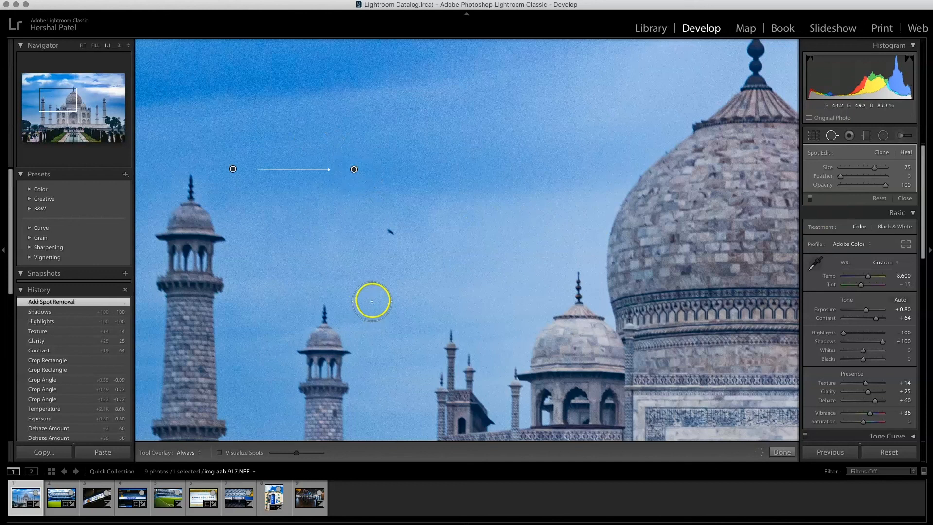
pyautogui.click(389, 232)
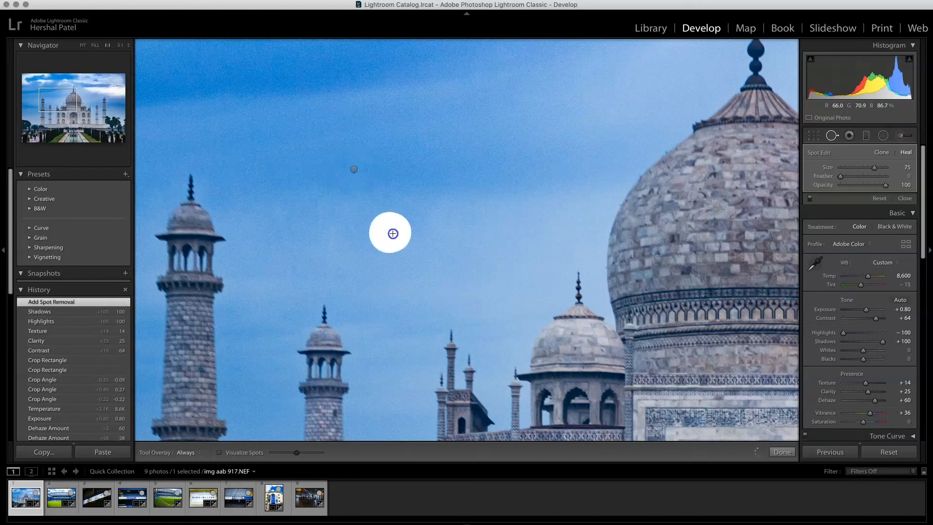
pyautogui.click(781, 452)
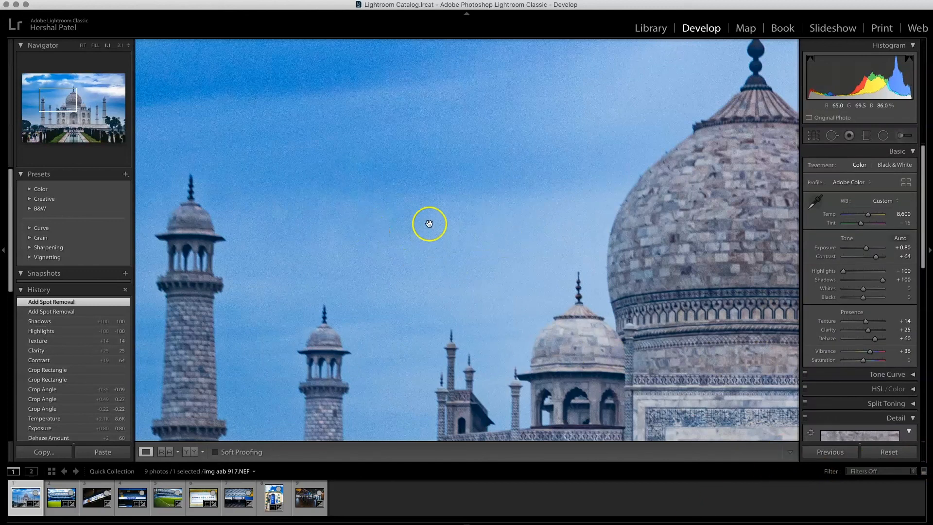
pyautogui.click(595, 292)
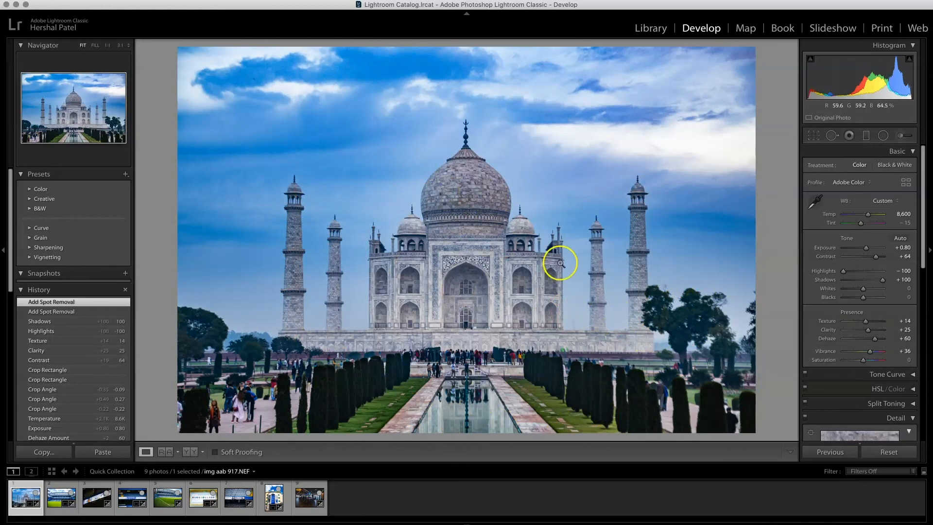
# Heal the dark speck above the long white cloud in the upper-left sky and the patch of sky beside it.
pyautogui.click(248, 78)
pyautogui.moveTo(270, 132); pyautogui.dragTo(288, 170)
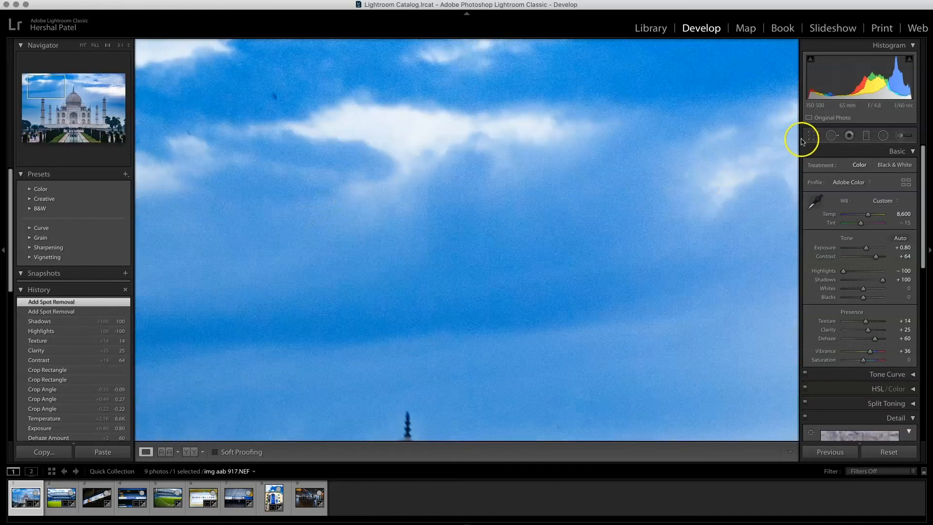
pyautogui.click(832, 136)
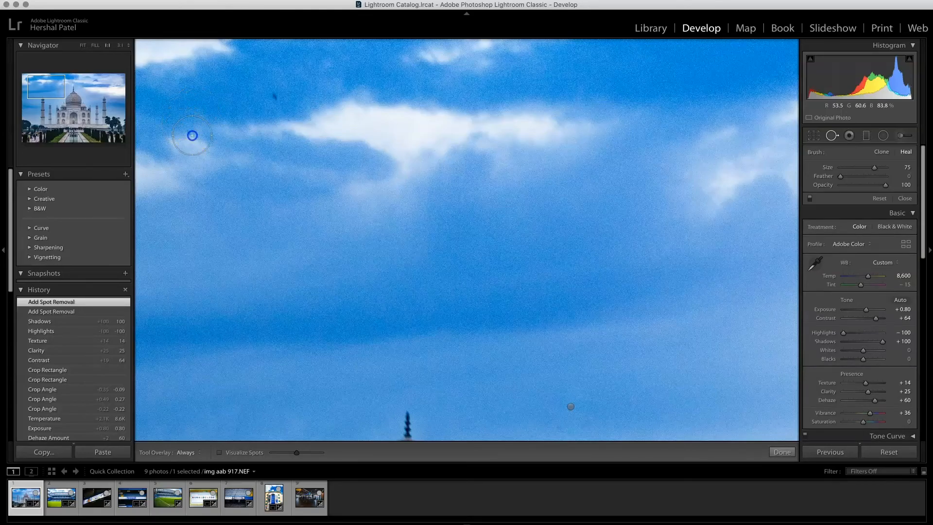
pyautogui.click(192, 135)
pyautogui.click(275, 96)
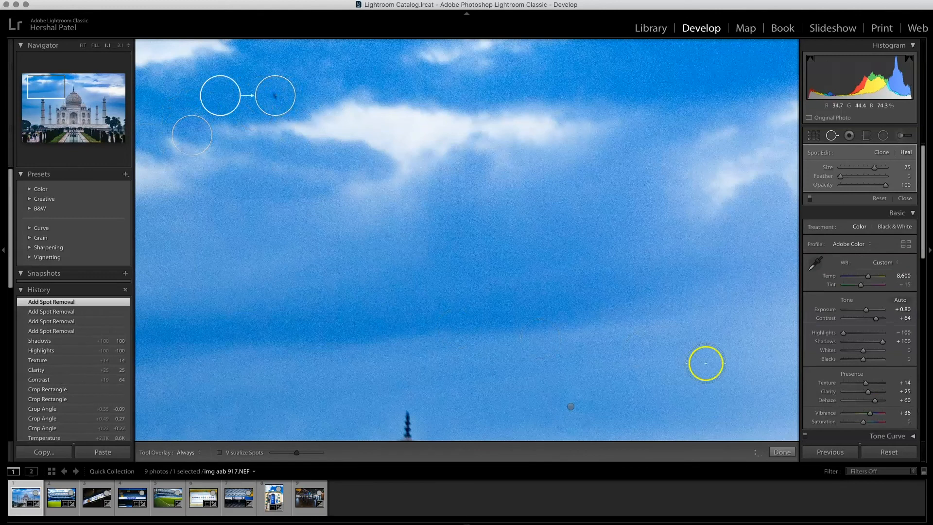
pyautogui.click(782, 452)
pyautogui.click(372, 211)
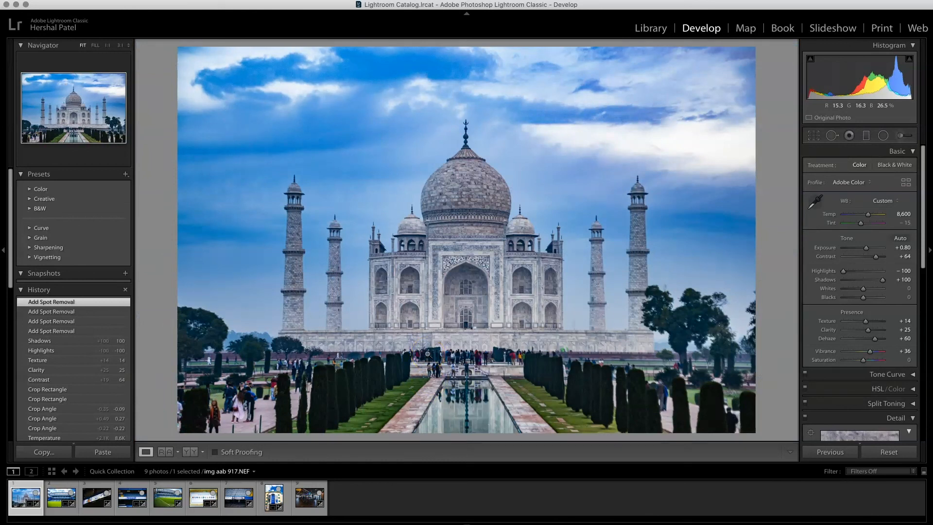
# Reset all of the Taj Mahal photo's develop settings to compare with the unedited version, and undo the reset.
pyautogui.click(887, 453)
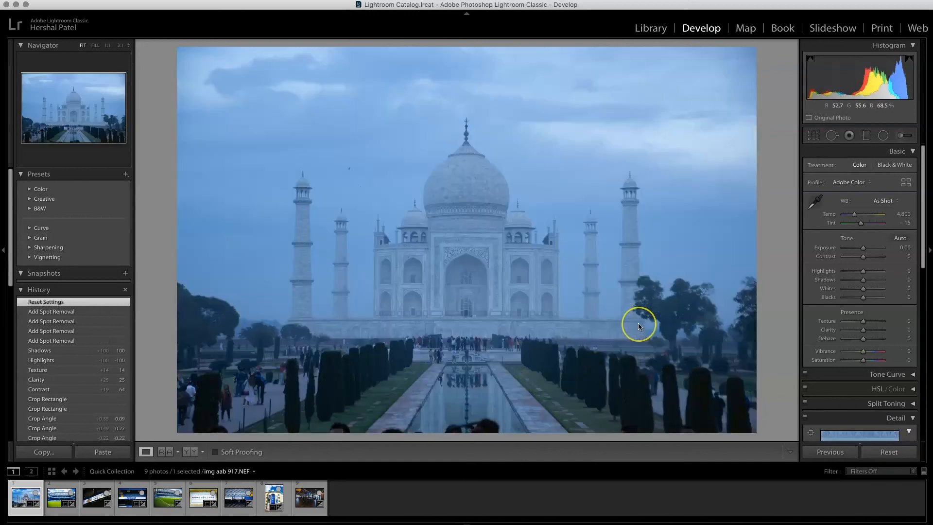
pyautogui.press('super+z')
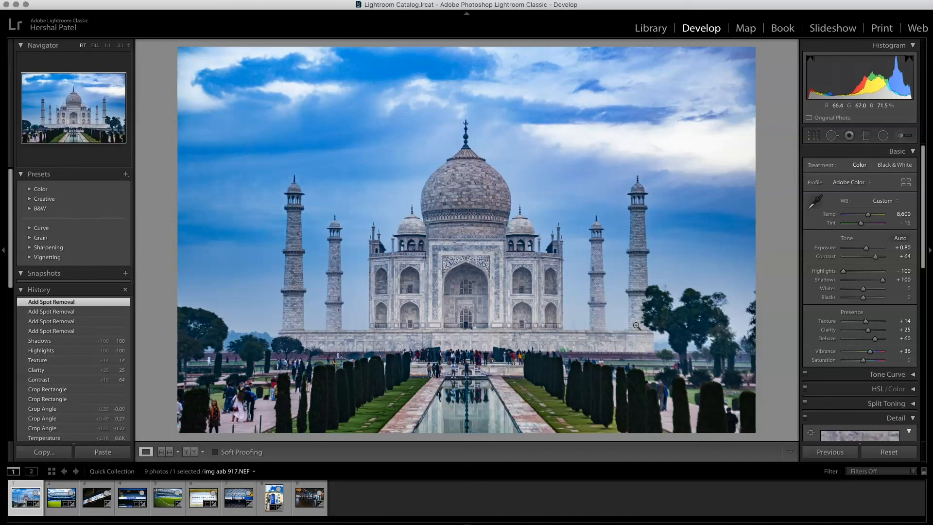
pyautogui.click(630, 288)
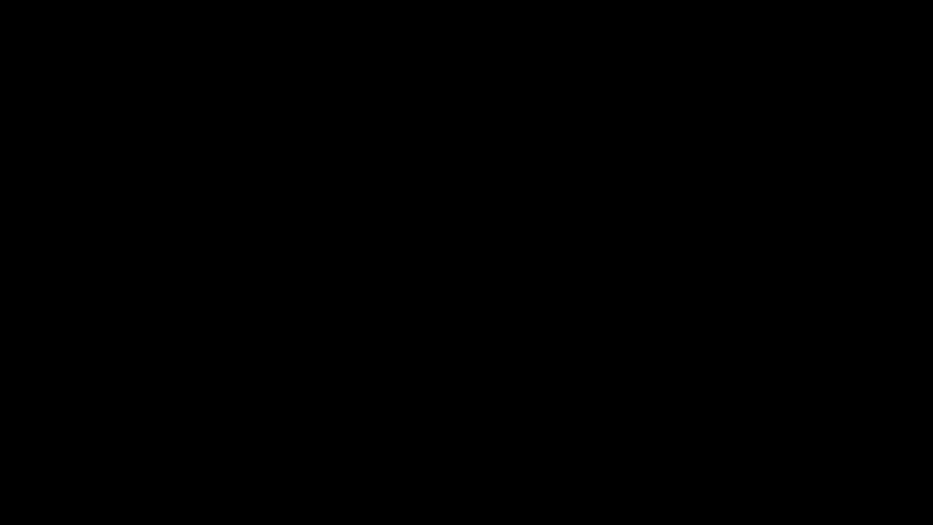